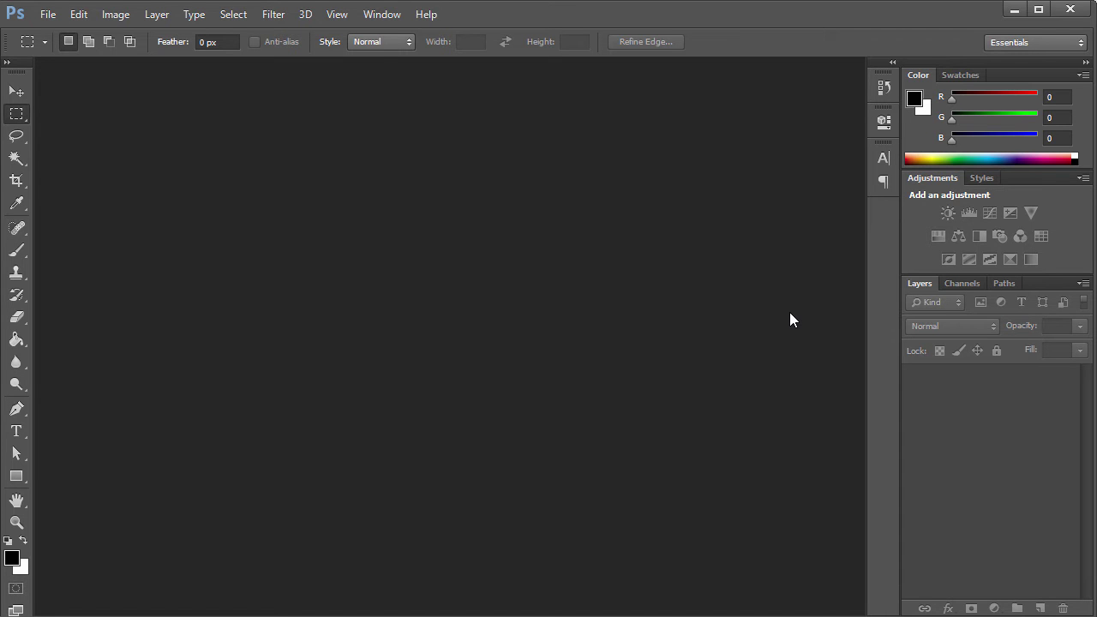
# Create a new 100 × 100 pixel document, Untitled-1, with a white background.
pyautogui.click(48, 14)
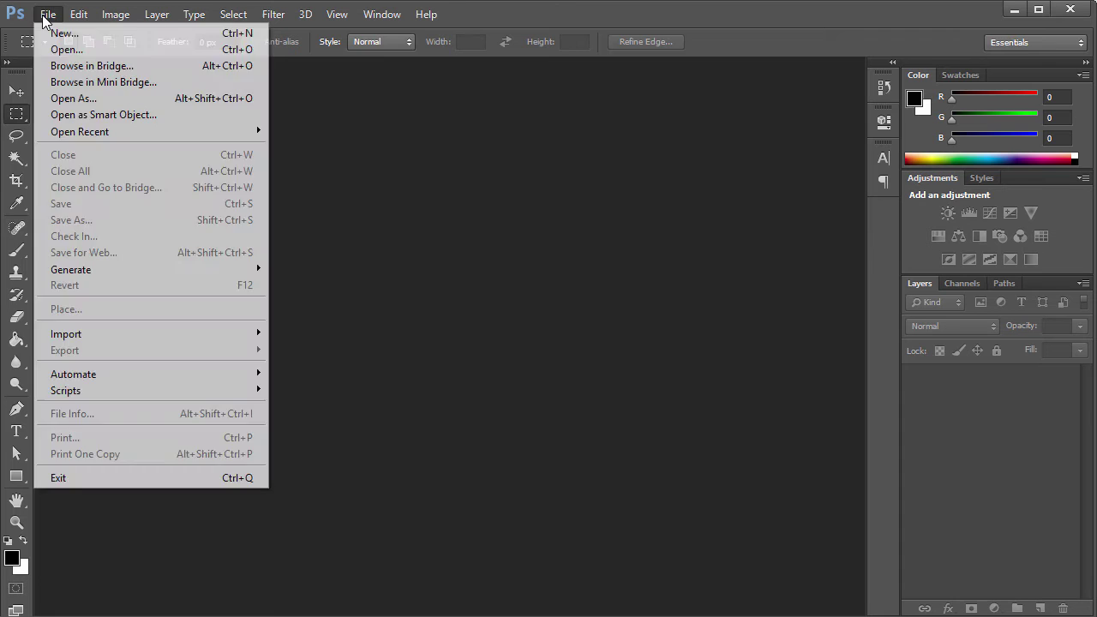
pyautogui.click(49, 25)
pyautogui.doubleClick(545, 228)
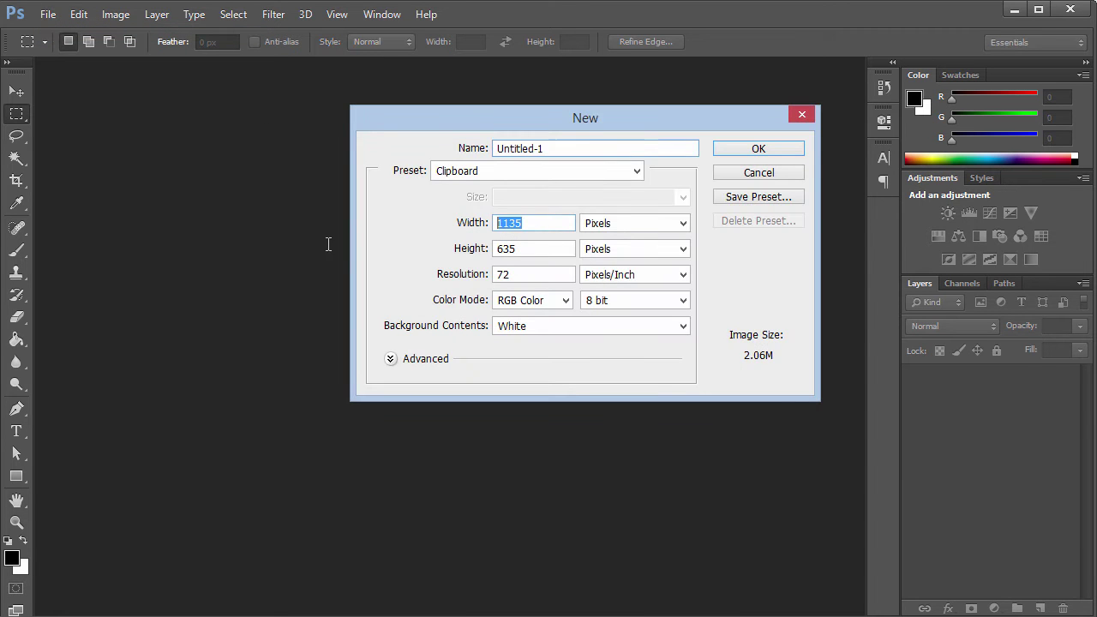
pyautogui.write('1000')
pyautogui.press('Tab')
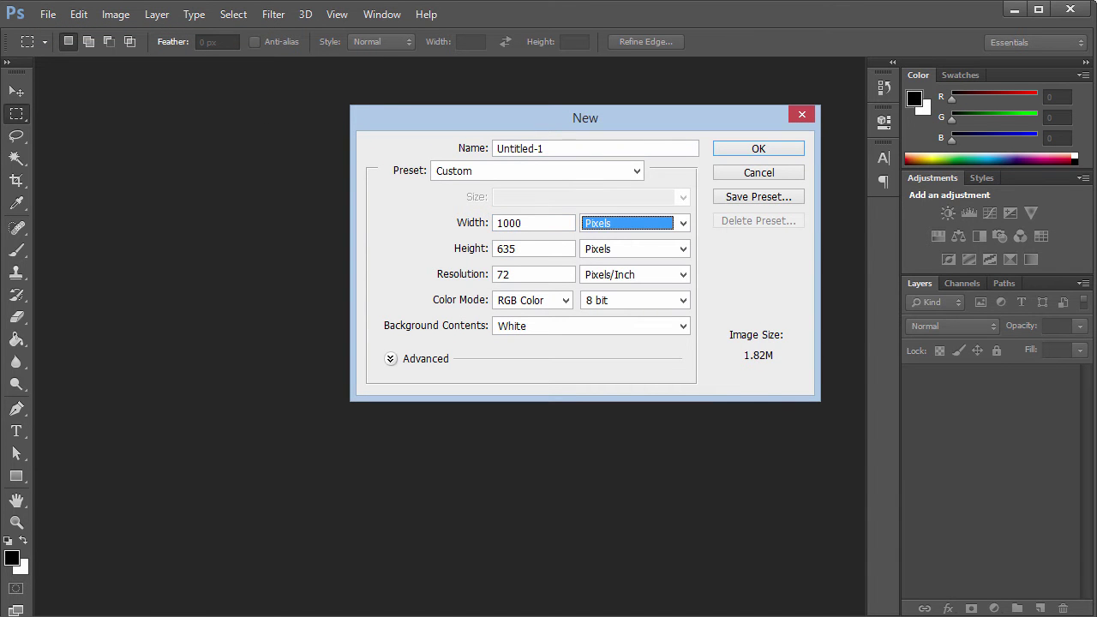
pyautogui.click(548, 222)
pyautogui.press('BackSpace')
pyautogui.press('Tab')
pyautogui.press('Tab')
pyautogui.write('100')
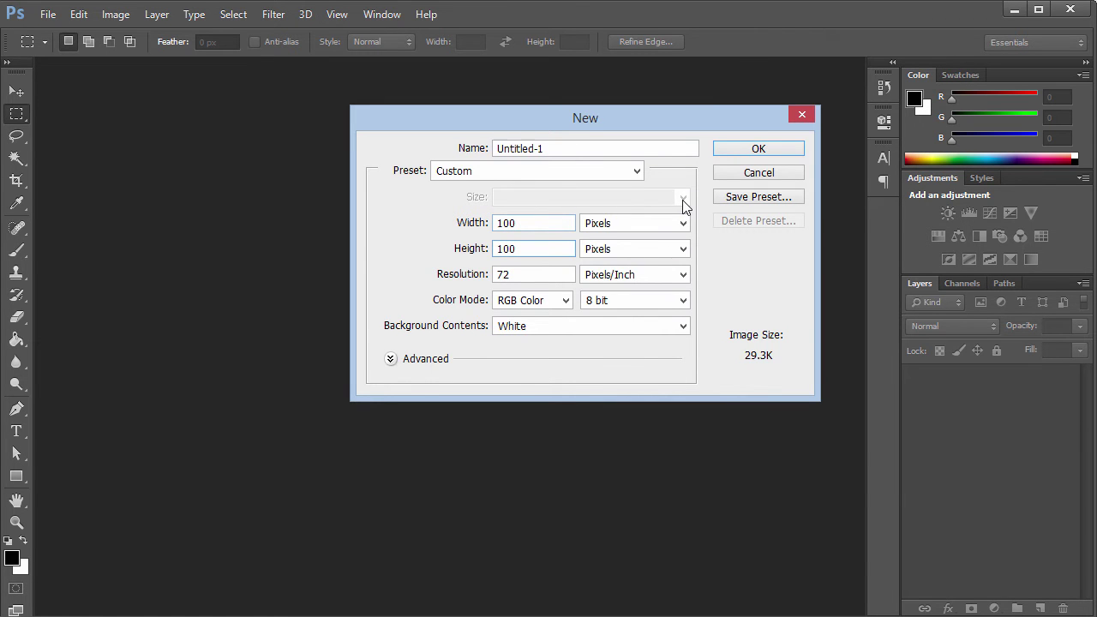
pyautogui.click(741, 152)
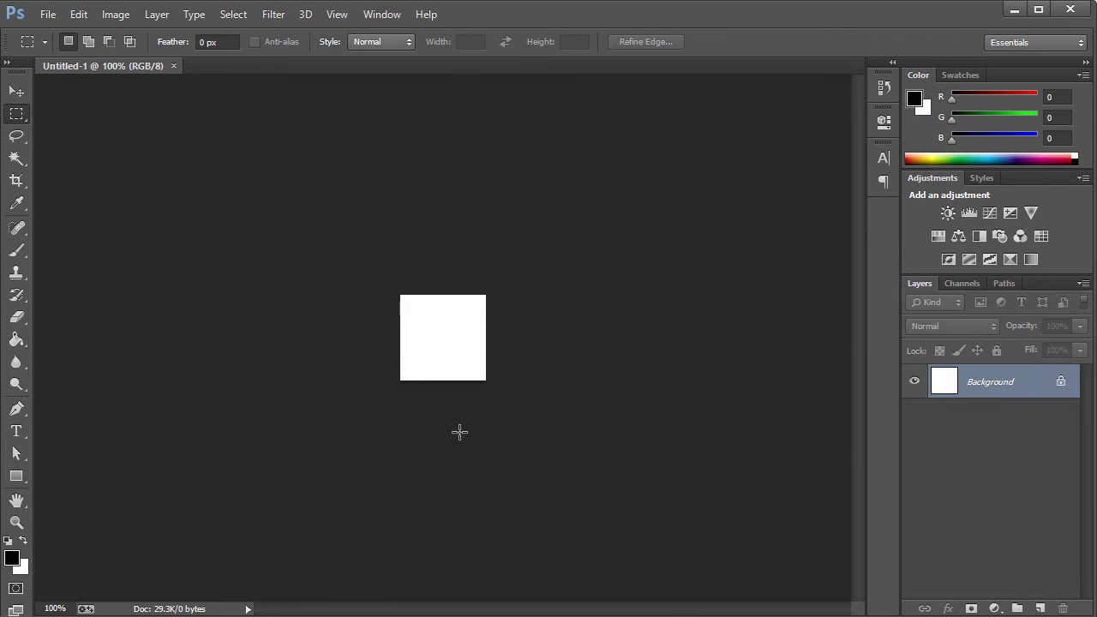
# Convert the Background into Layer 0, fill it black, and place the DC_Stroked Logo above it.
pyautogui.hotkey('ctrl', '0')
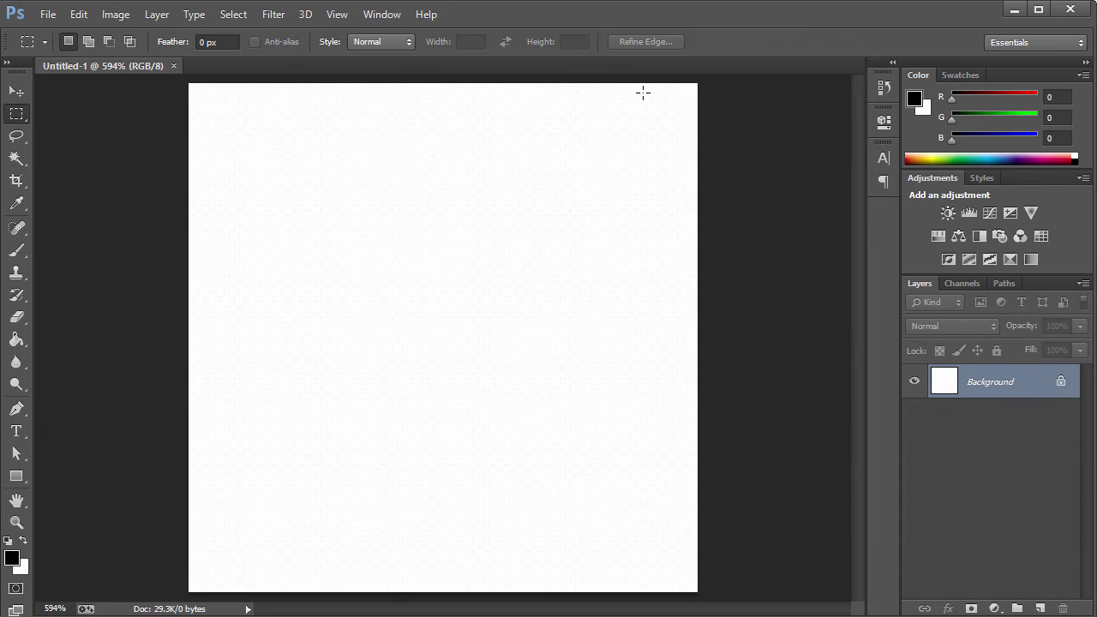
pyautogui.doubleClick(1027, 381)
pyautogui.click(728, 202)
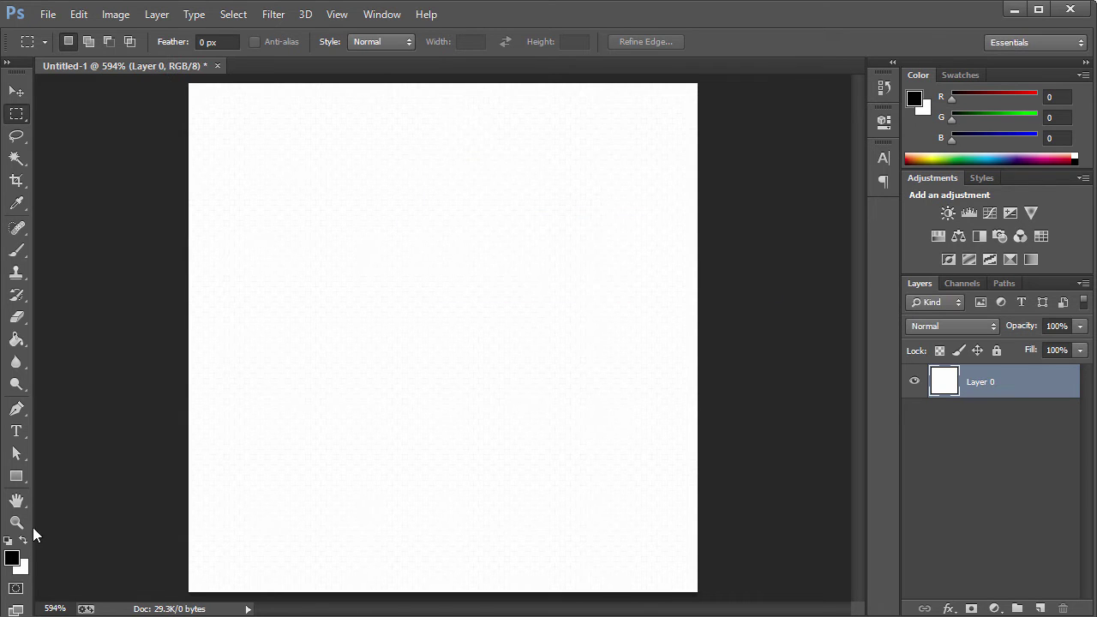
pyautogui.hotkey('alt', 'BackSpace')
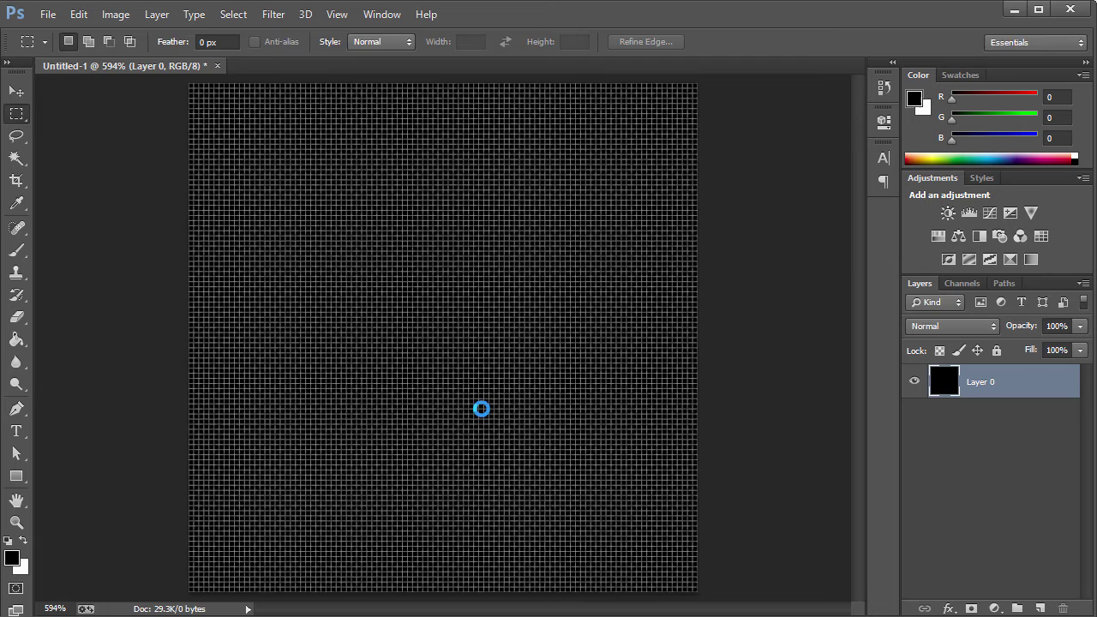
pyautogui.press('Return')
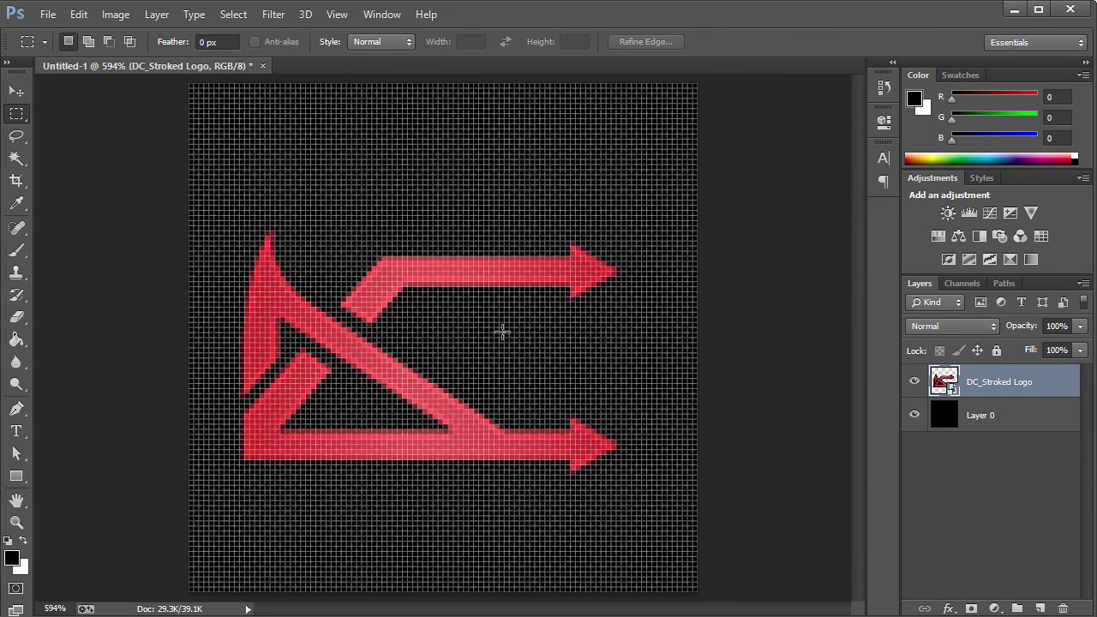
# Give the DC_Stroked Logo layer a white Color Overlay effect.
pyautogui.click(914, 415)
pyautogui.click(914, 415)
pyautogui.doubleClick(1053, 384)
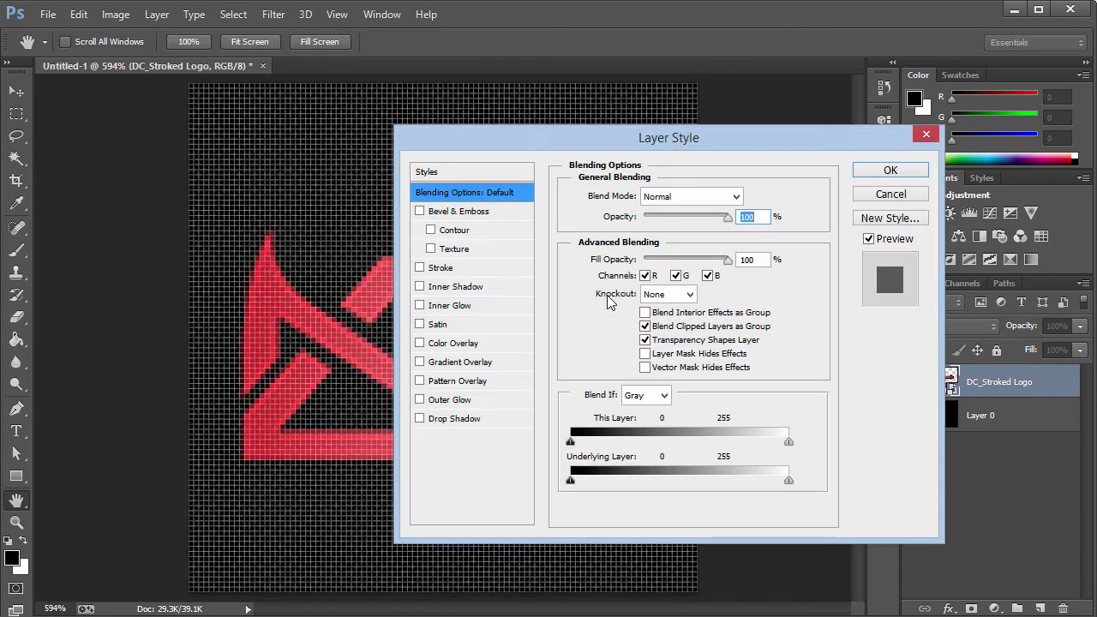
pyautogui.click(419, 344)
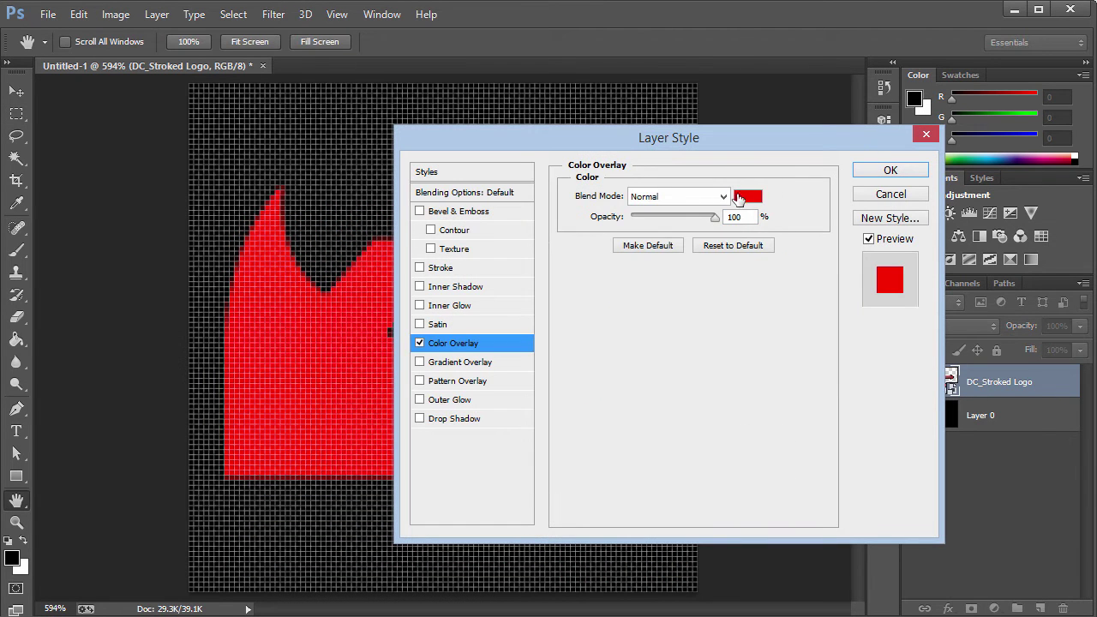
pyautogui.click(747, 196)
pyautogui.click(146, 144)
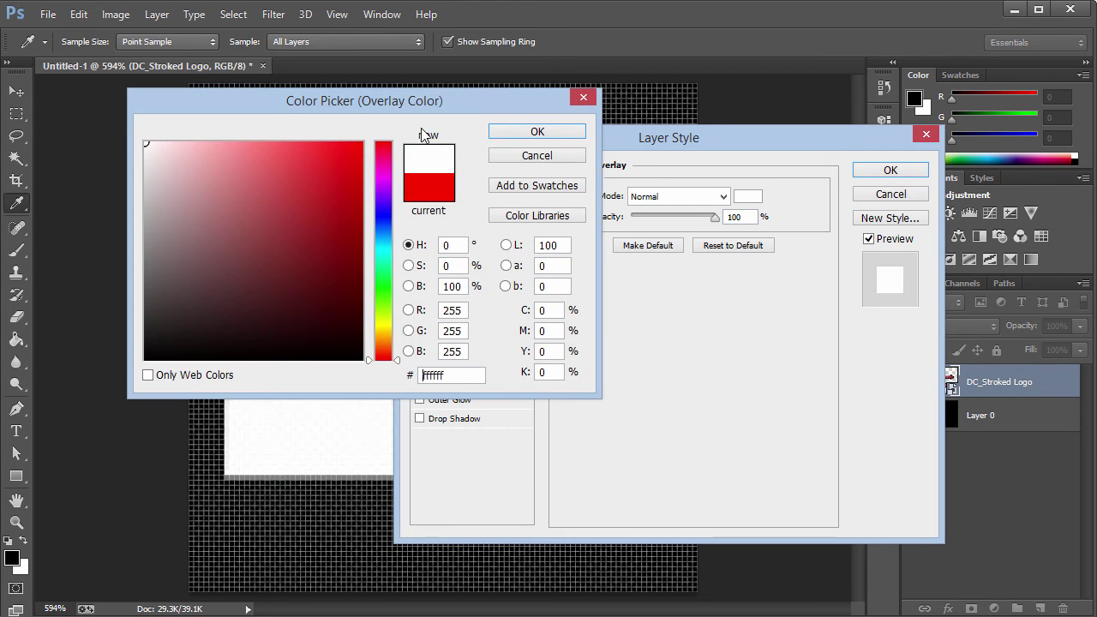
pyautogui.click(510, 131)
pyautogui.click(908, 168)
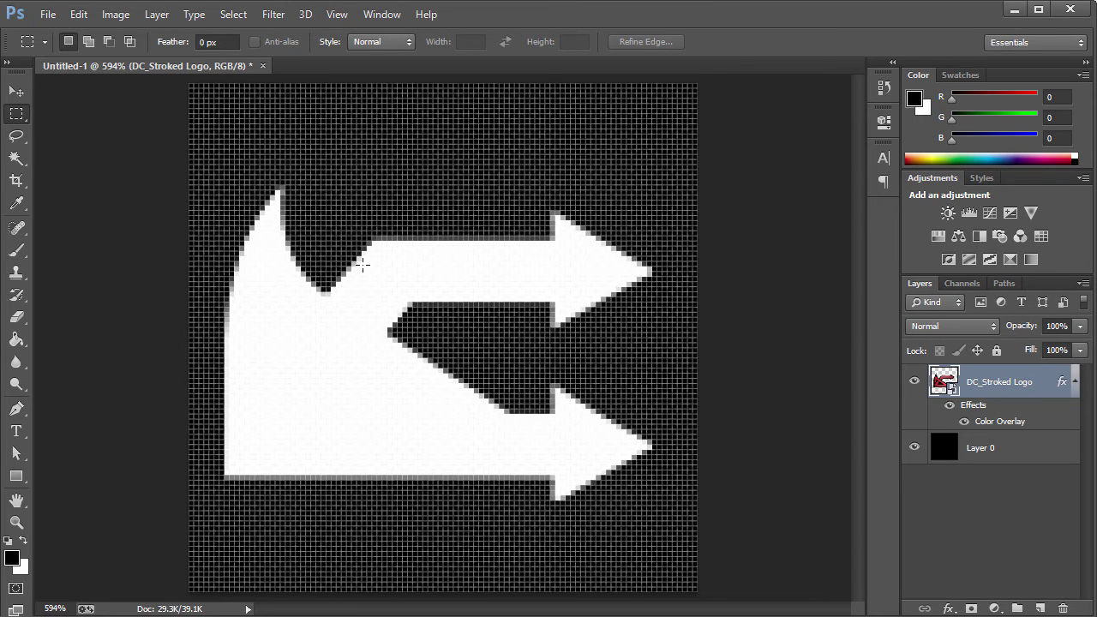
# Scale the logo down slightly around its centre with Free Transform.
pyautogui.hotkey('ctrl', 't')
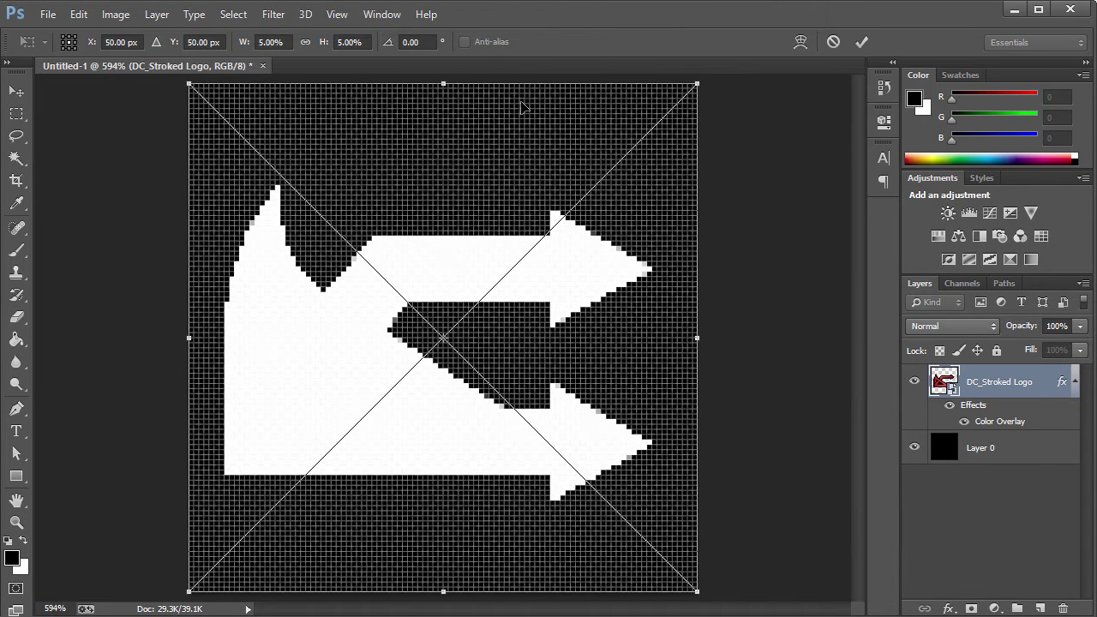
pyautogui.moveTo(695, 81); pyautogui.dragTo(620, 112)
pyautogui.press('Return')
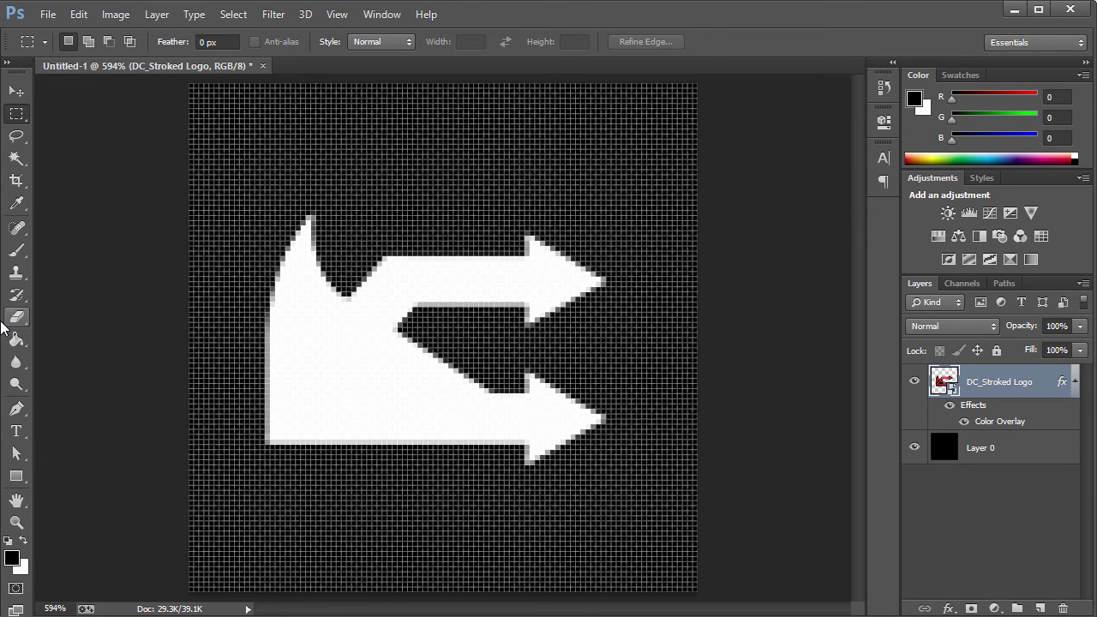
# Draw two white diagonal lines, top-left to bottom-right and bottom-left to top-right, with the Line Tool.
pyautogui.moveTo(17, 486); pyautogui.dragTo(91, 536)
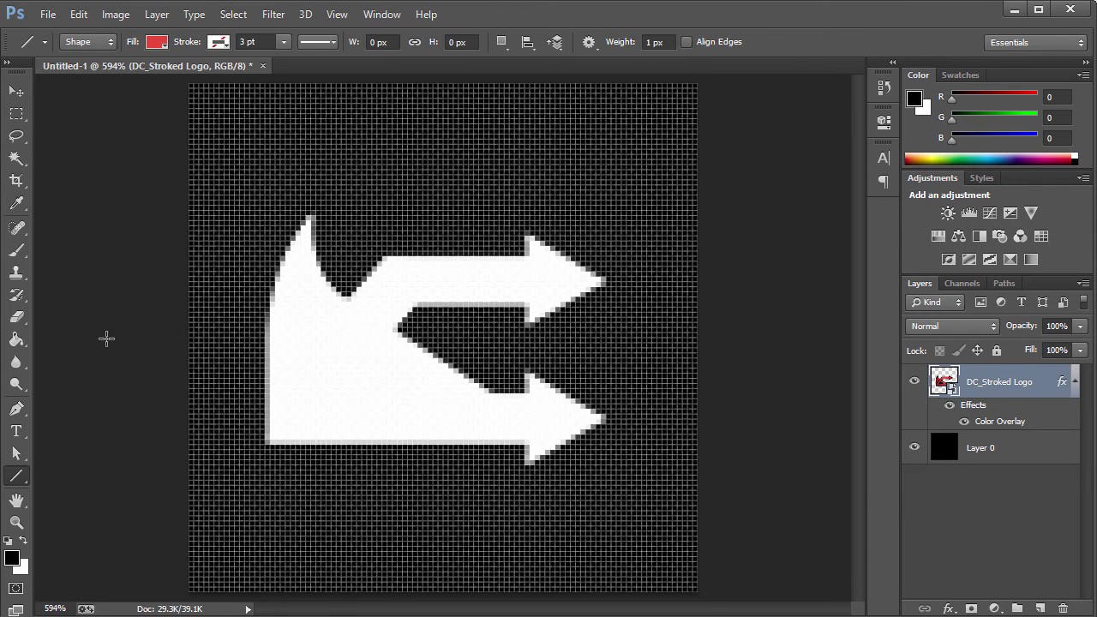
pyautogui.click(156, 42)
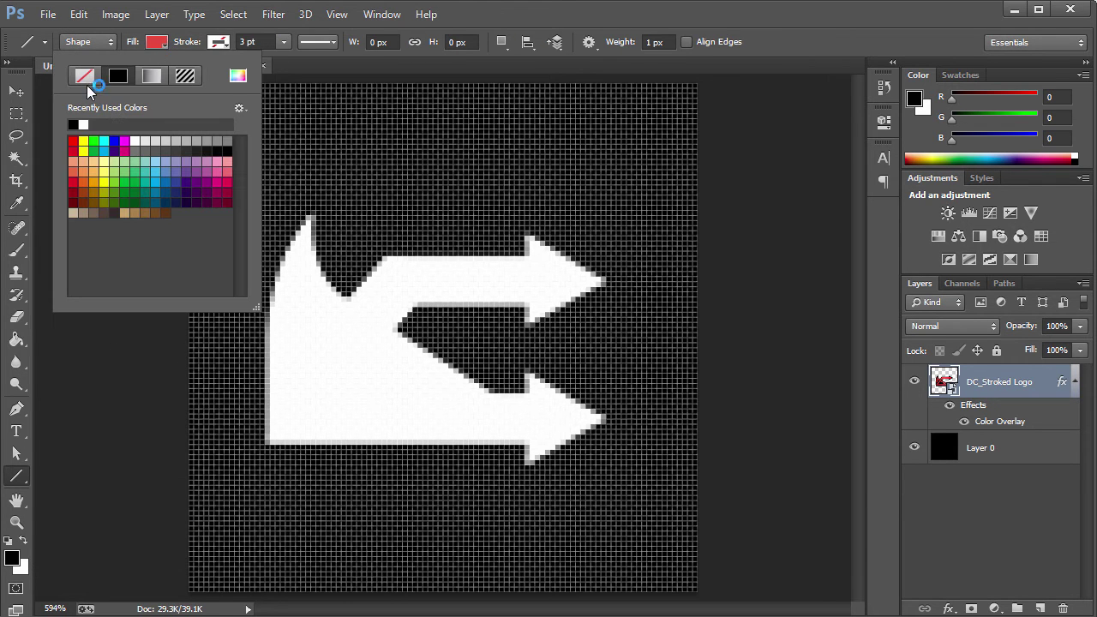
pyautogui.click(84, 125)
pyautogui.click(382, 16)
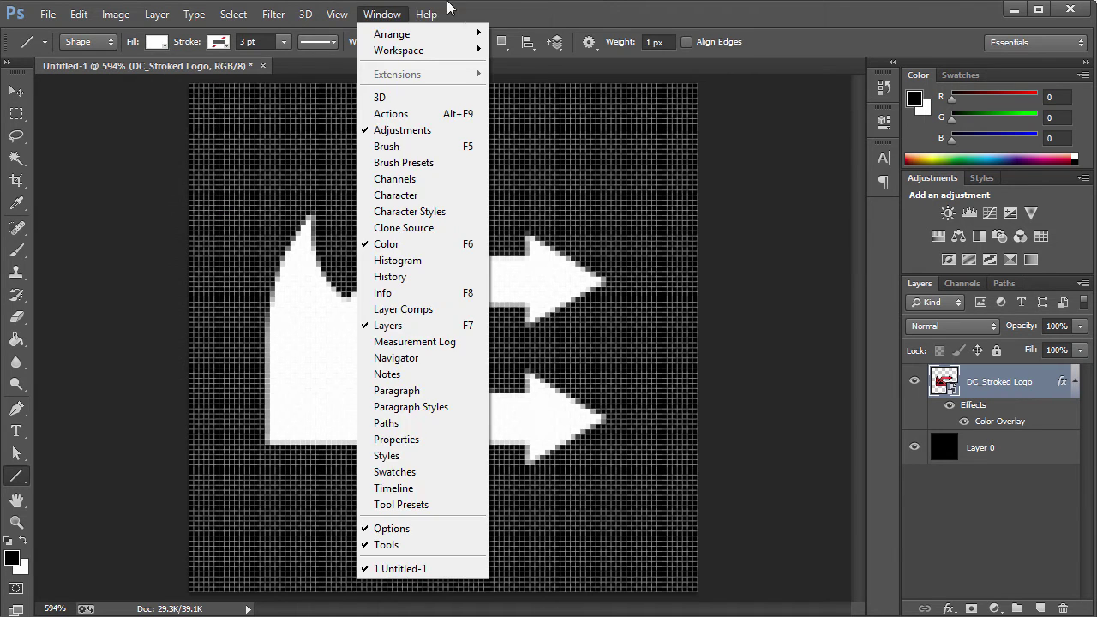
pyautogui.click(448, 10)
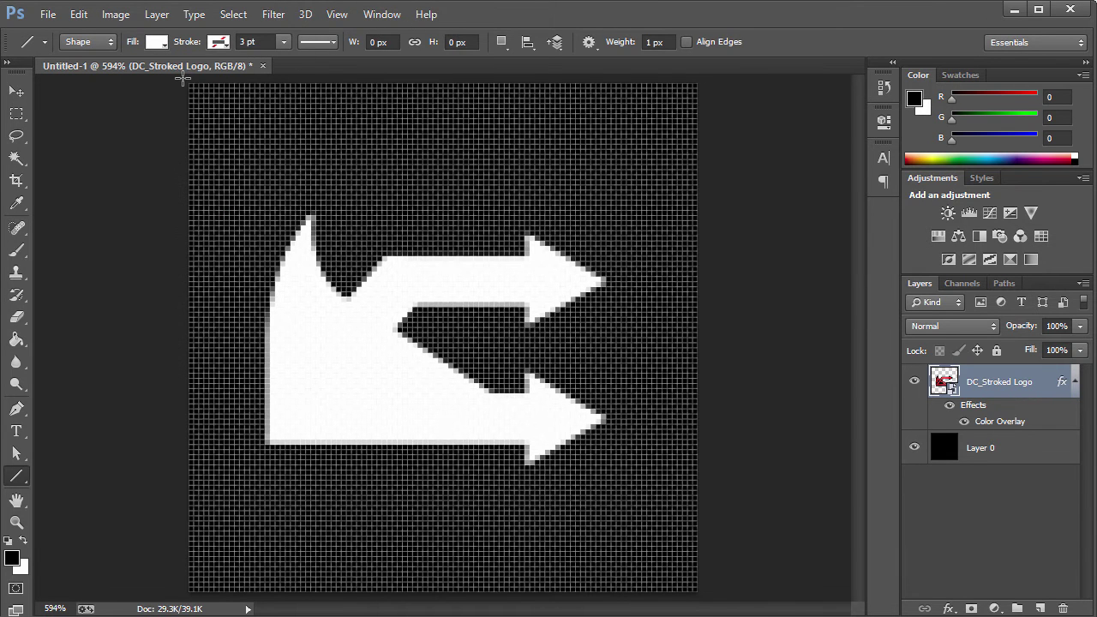
pyautogui.moveTo(182, 79); pyautogui.dragTo(702, 597)
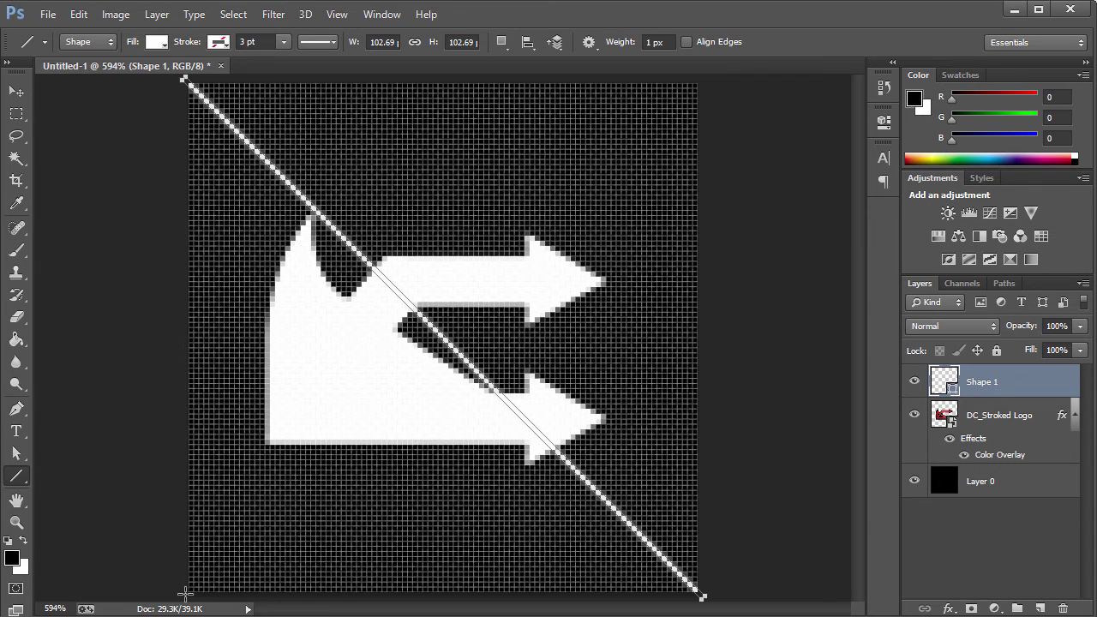
pyautogui.moveTo(185, 593); pyautogui.dragTo(695, 85)
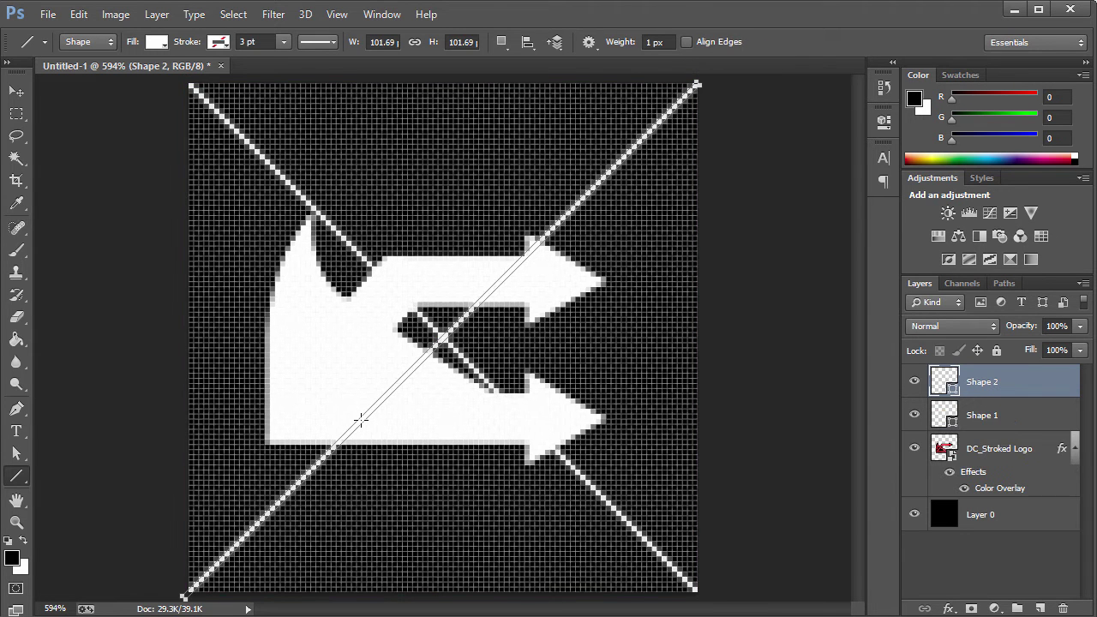
# Centre-align Shape 1 and Shape 2 to the full canvas, then deselect.
pyautogui.keyDown('shift'); pyautogui.click(1031, 422); pyautogui.keyUp('shift')
pyautogui.hotkey('ctrl', 'a')
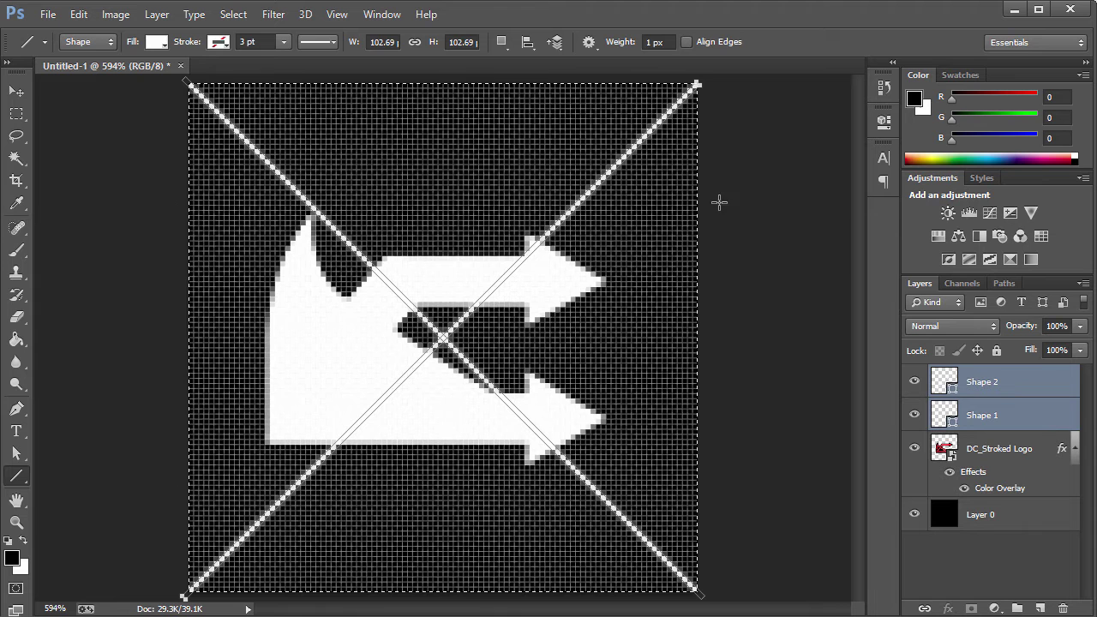
pyautogui.click(17, 93)
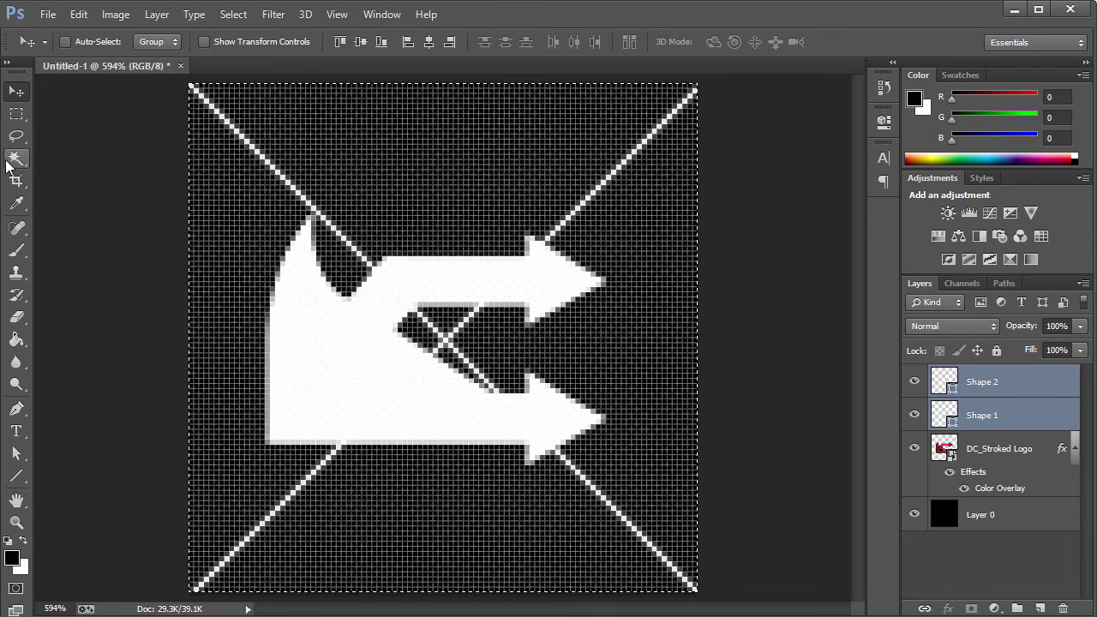
pyautogui.hotkey('ctrl', 'd')
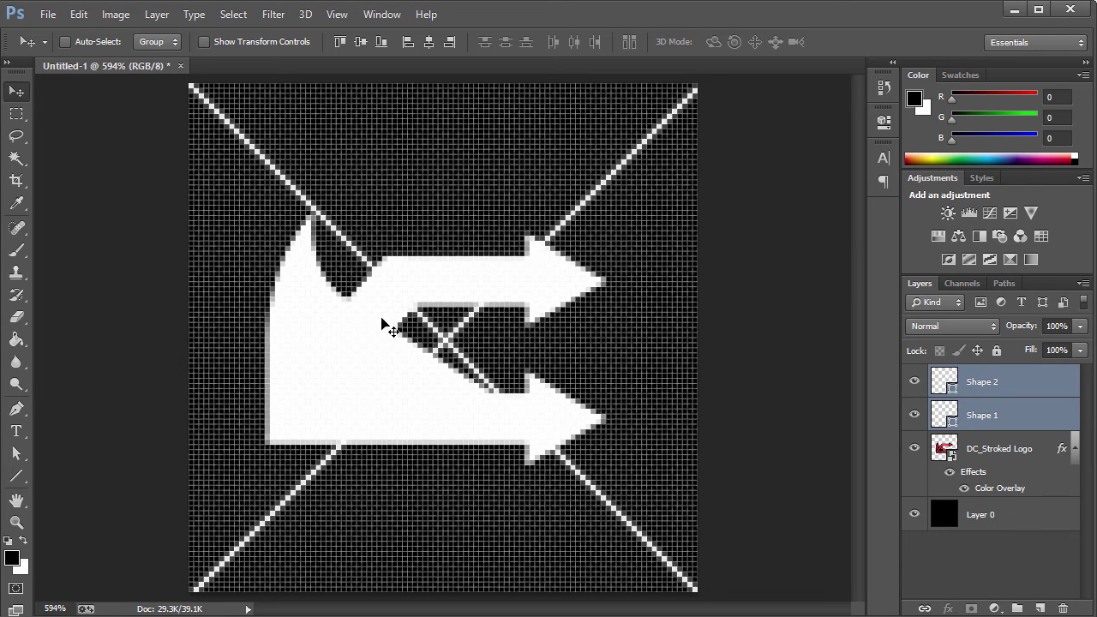
# Merge the two line shapes into one layer and rasterize it.
pyautogui.rightClick(1037, 378)
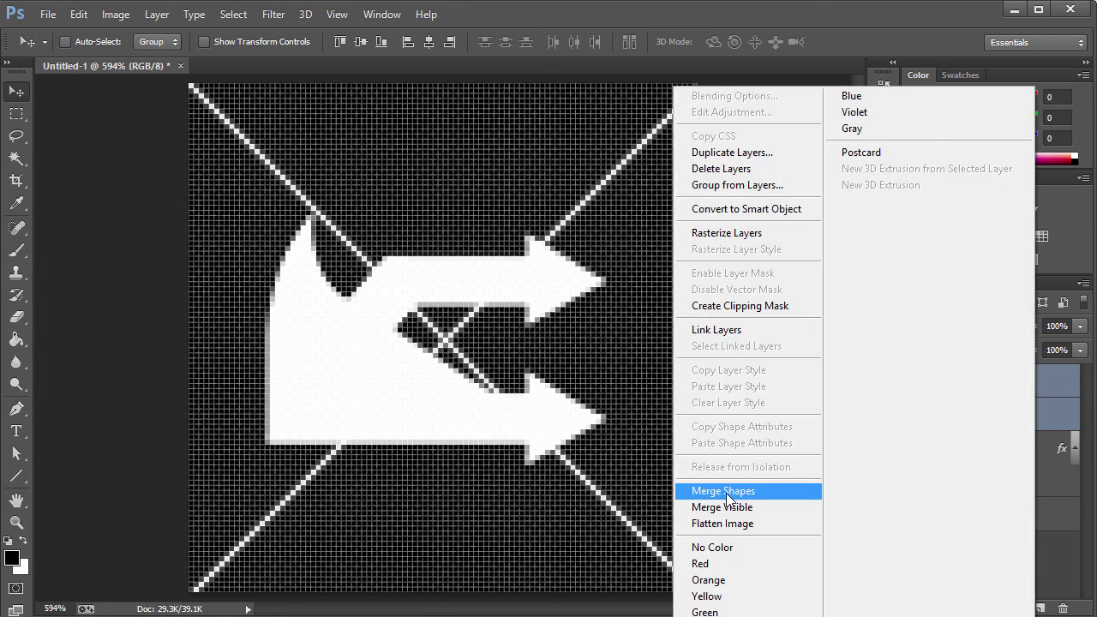
pyautogui.click(725, 491)
pyautogui.rightClick(1020, 378)
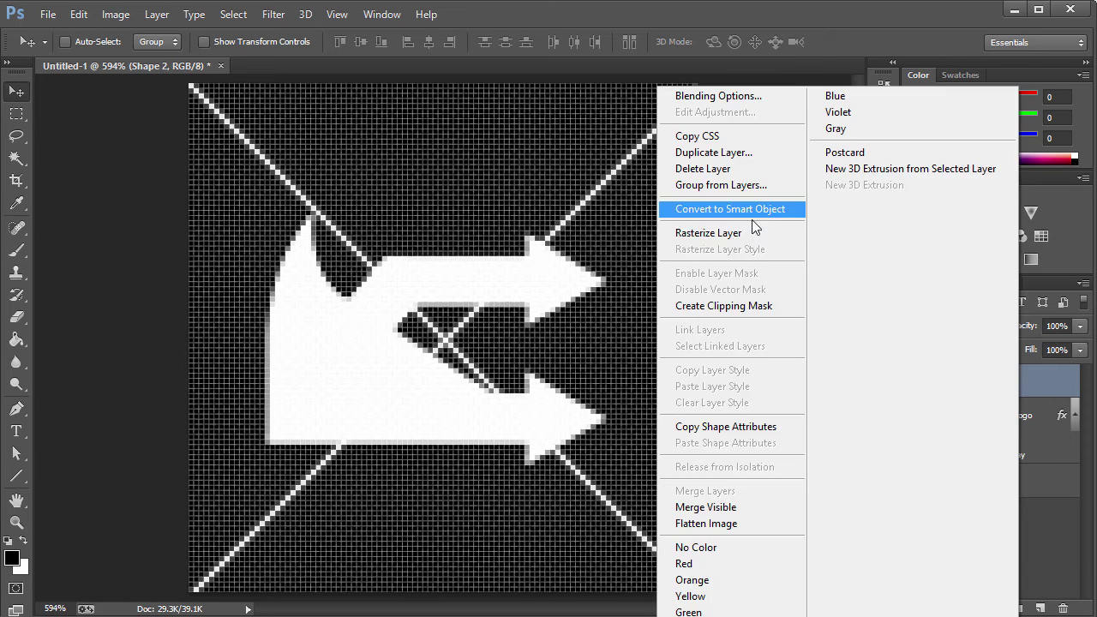
pyautogui.click(734, 233)
pyautogui.moveTo(489, 315); pyautogui.dragTo(548, 304)
pyautogui.hotkey('ctrl', 'z')
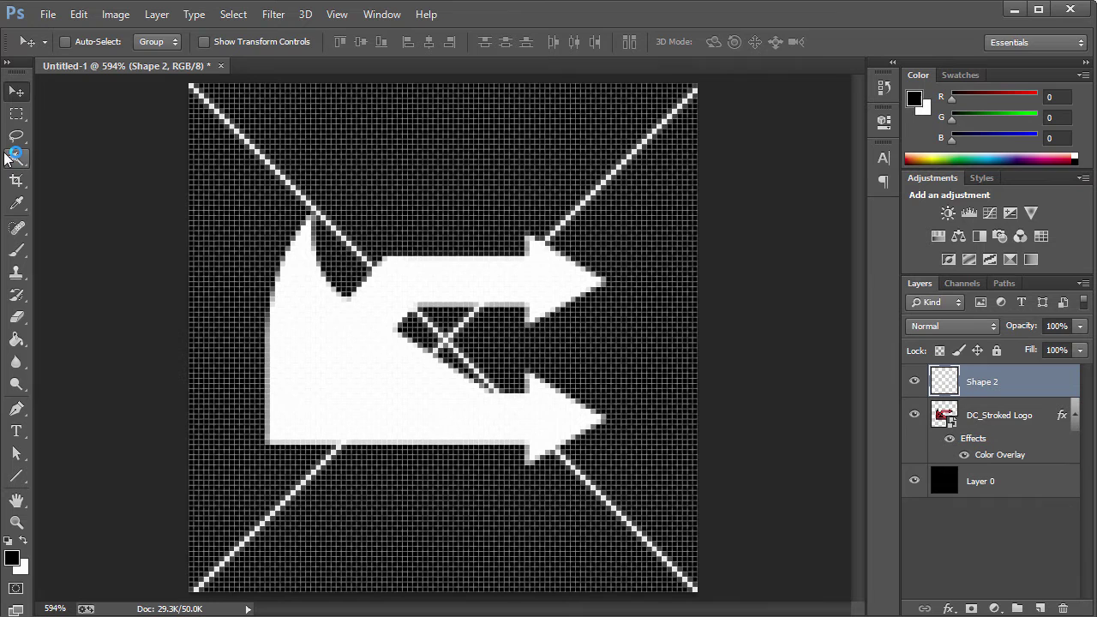
# Erase the white line across the dark notch with a small standard Eraser brush.
pyautogui.click(16, 317)
pyautogui.click(90, 315)
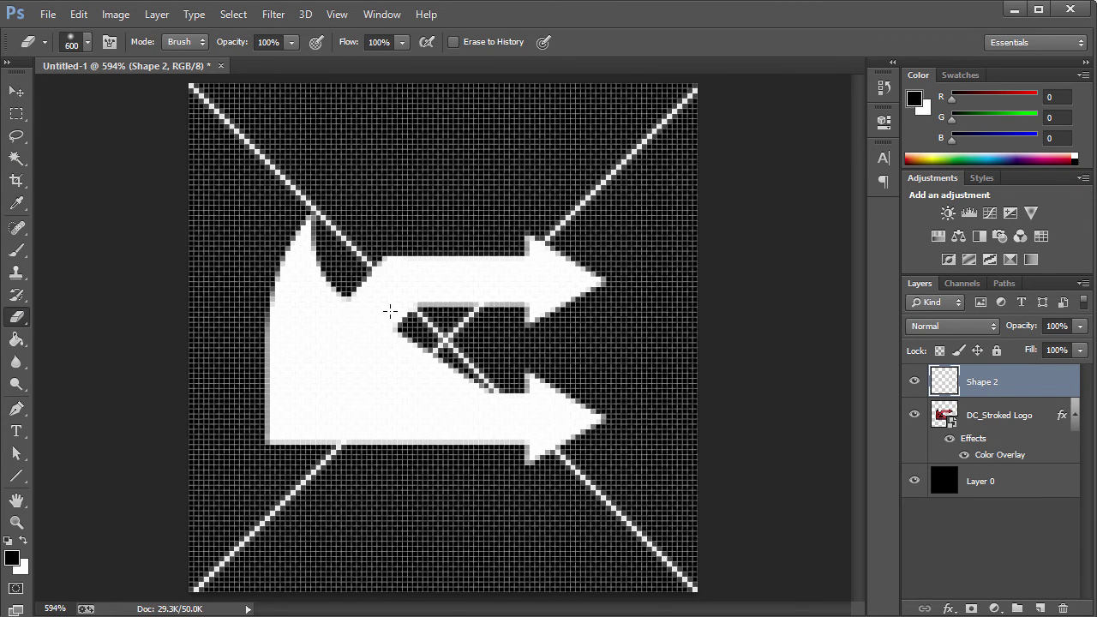
pyautogui.press('[')
pyautogui.press('[')
pyautogui.press('[')
pyautogui.press('[')
pyautogui.press('[')
pyautogui.press('[')
pyautogui.press('[')
pyautogui.press('[')
pyautogui.press('[')
pyautogui.press('[')
pyautogui.press('[')
pyautogui.press('[')
pyautogui.press('[')
pyautogui.press('[')
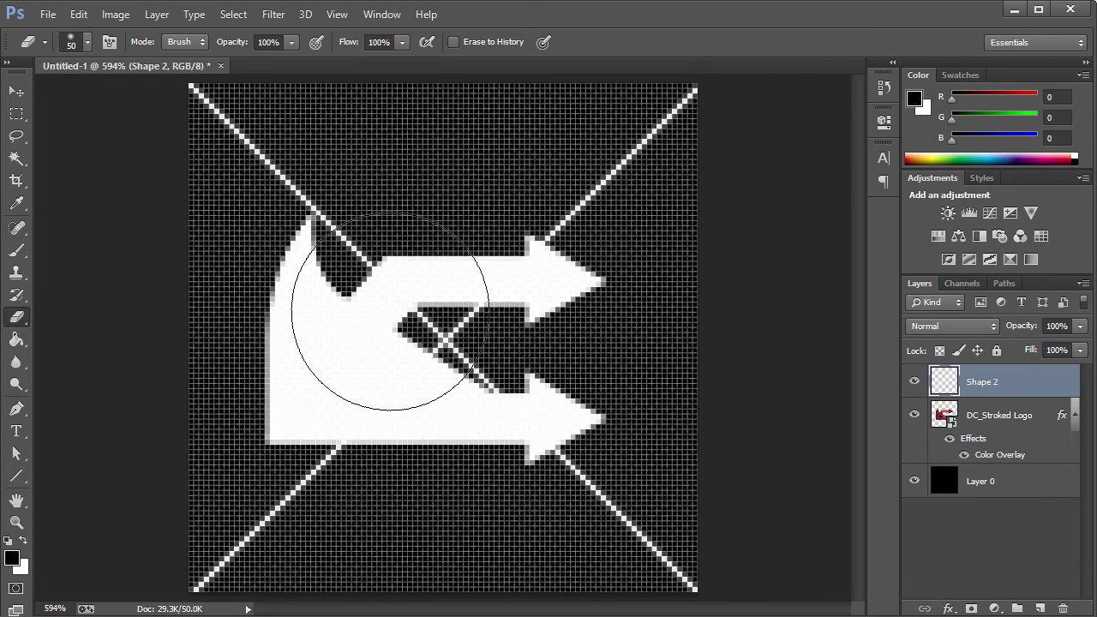
pyautogui.press('[')
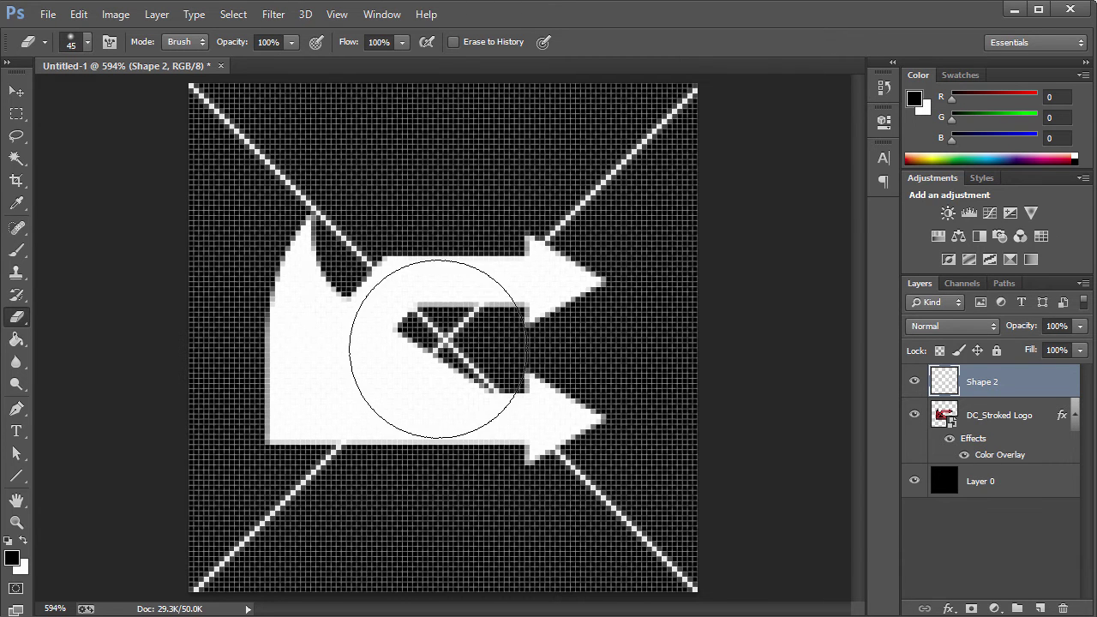
pyautogui.click(86, 41)
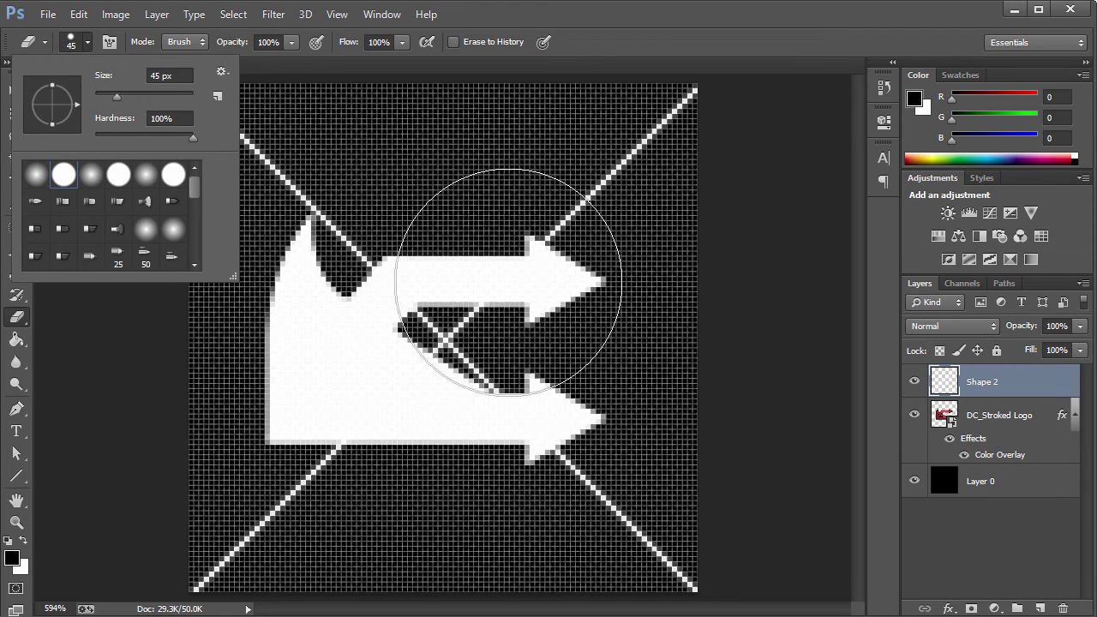
pyautogui.click(839, 29)
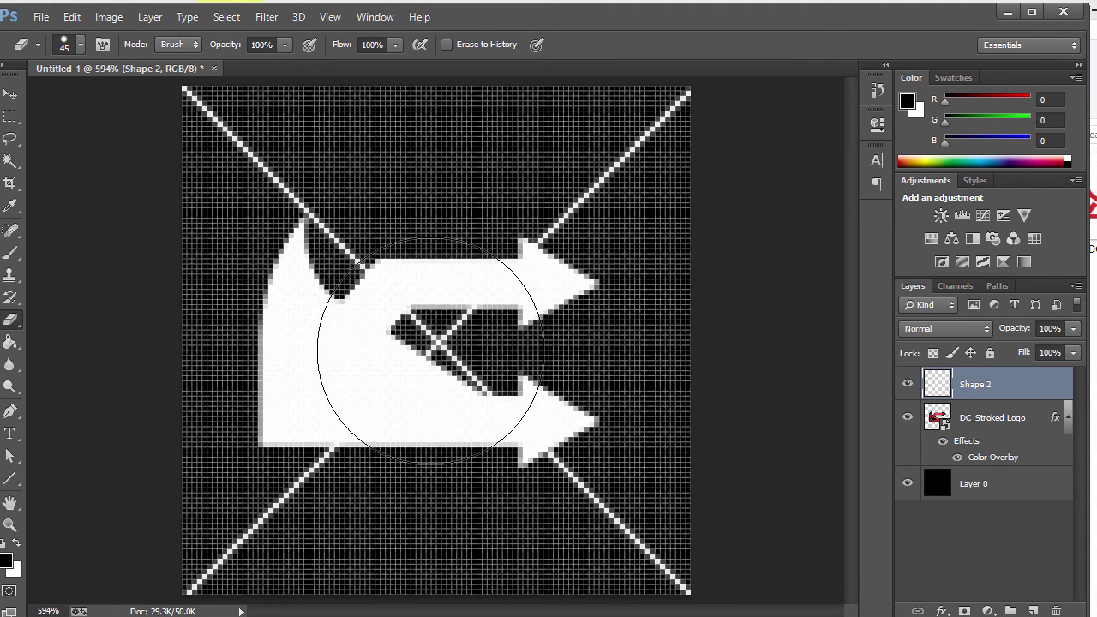
pyautogui.press('[')
pyautogui.press('[')
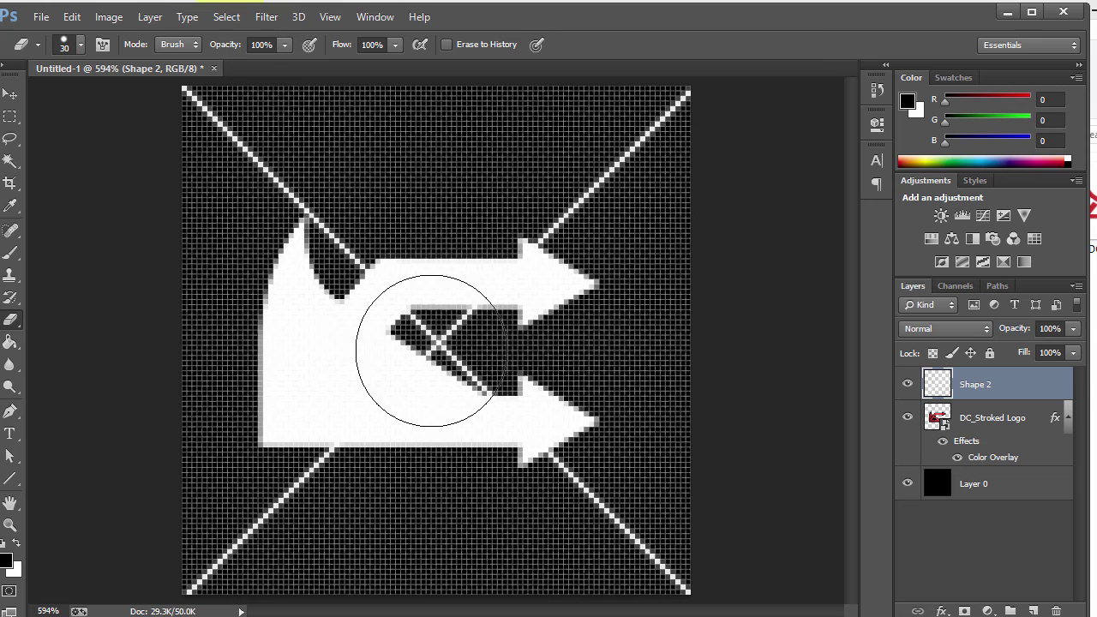
pyautogui.moveTo(436, 354); pyautogui.dragTo(453, 354)
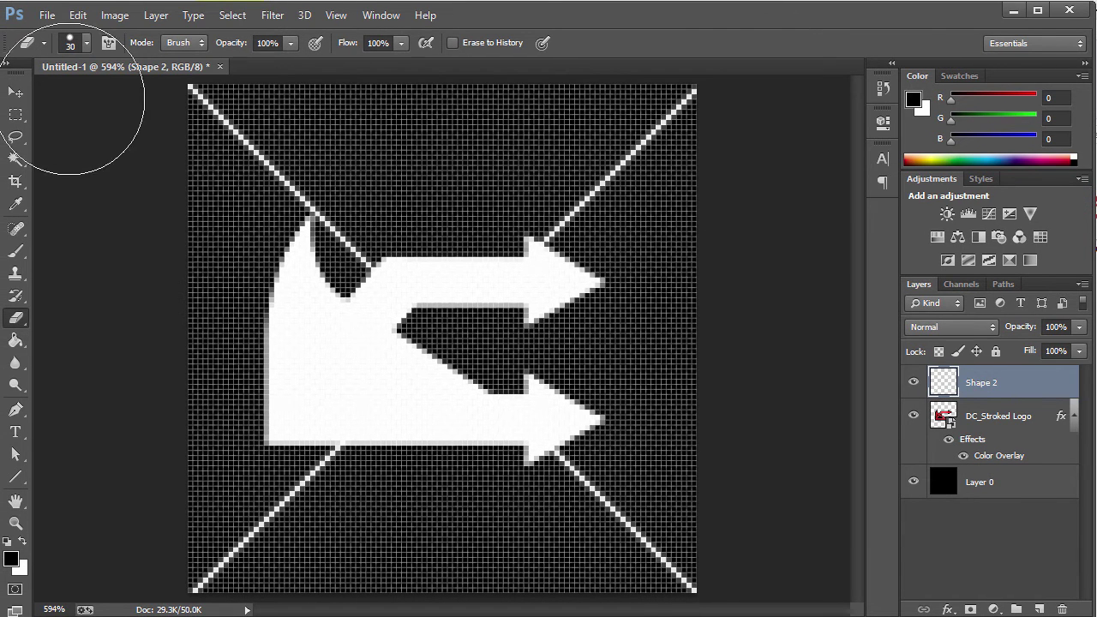
pyautogui.click(16, 116)
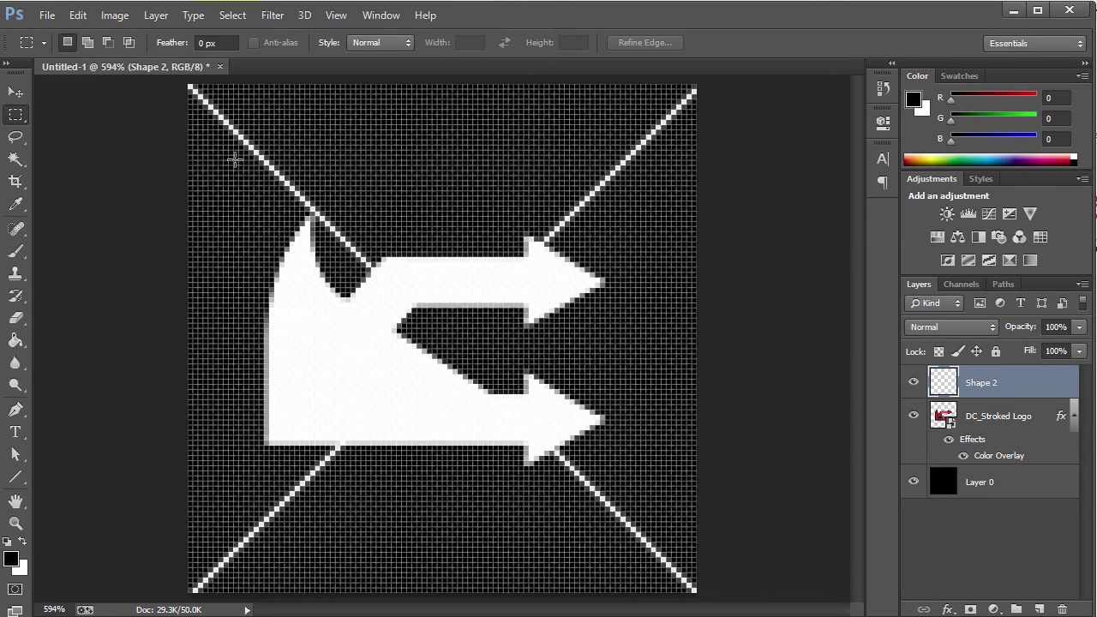
pyautogui.moveTo(232, 158); pyautogui.dragTo(634, 496)
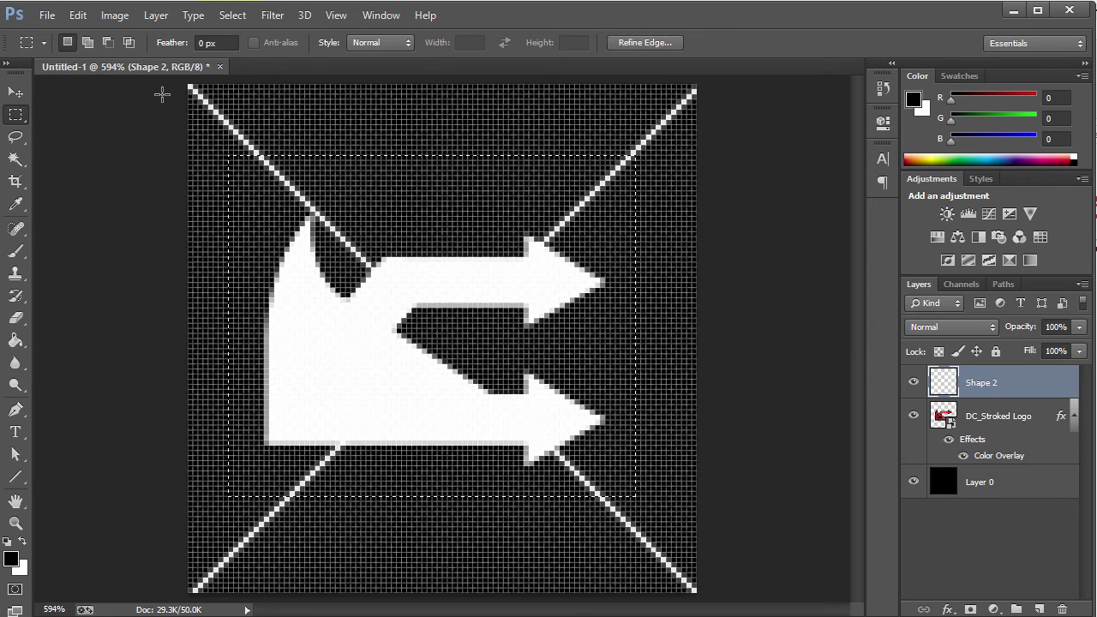
pyautogui.click(13, 92)
pyautogui.moveTo(419, 159); pyautogui.dragTo(421, 166)
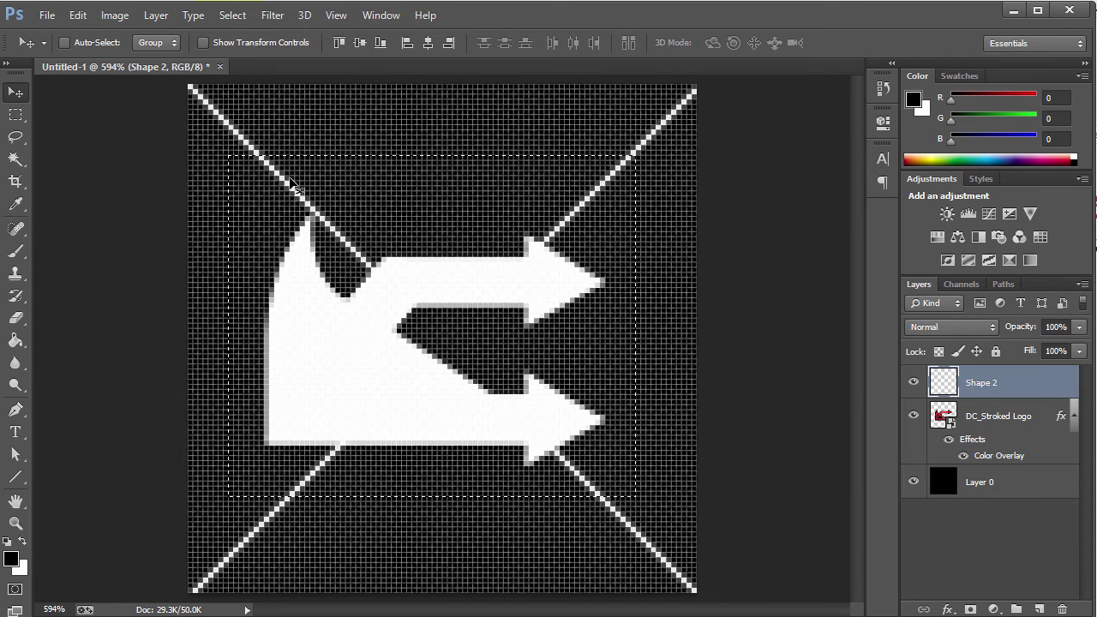
pyautogui.press('Up')
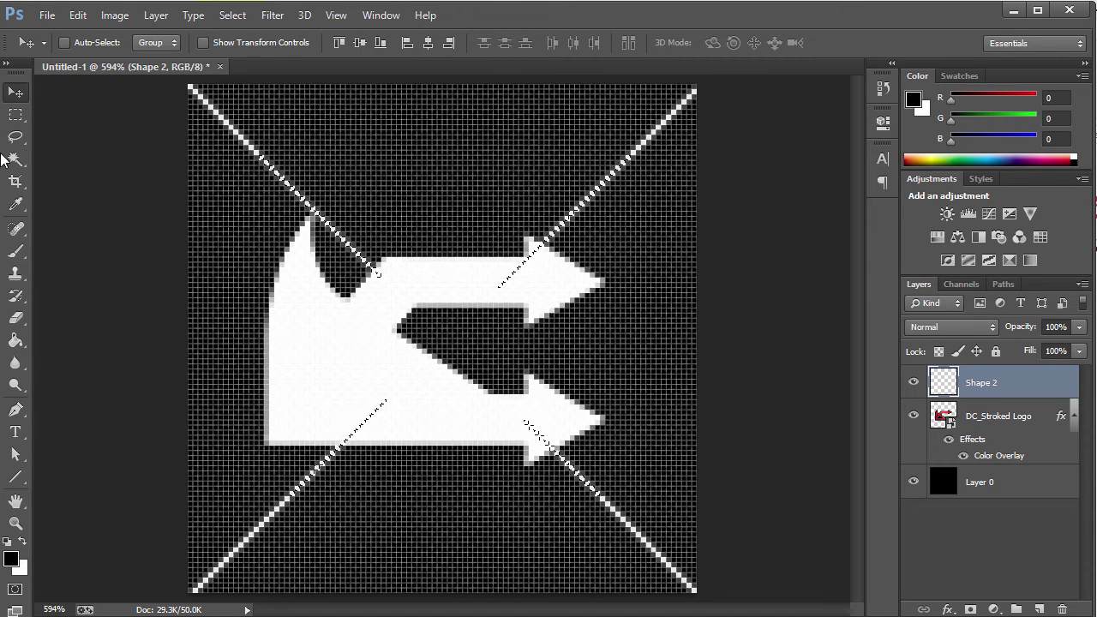
pyautogui.click(15, 114)
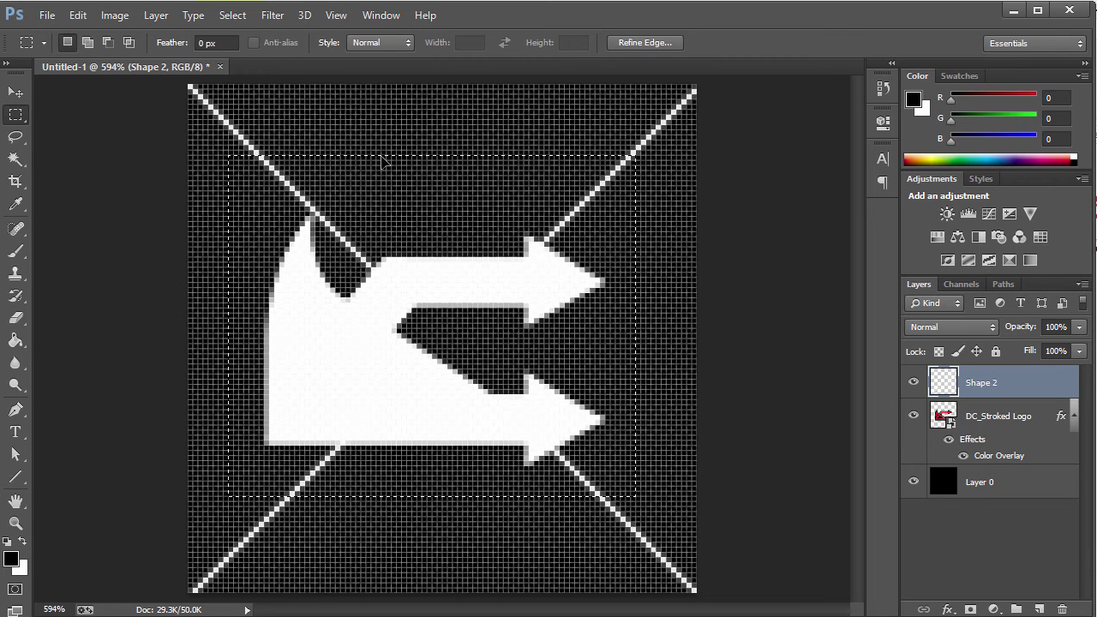
pyautogui.moveTo(381, 160); pyautogui.dragTo(386, 170)
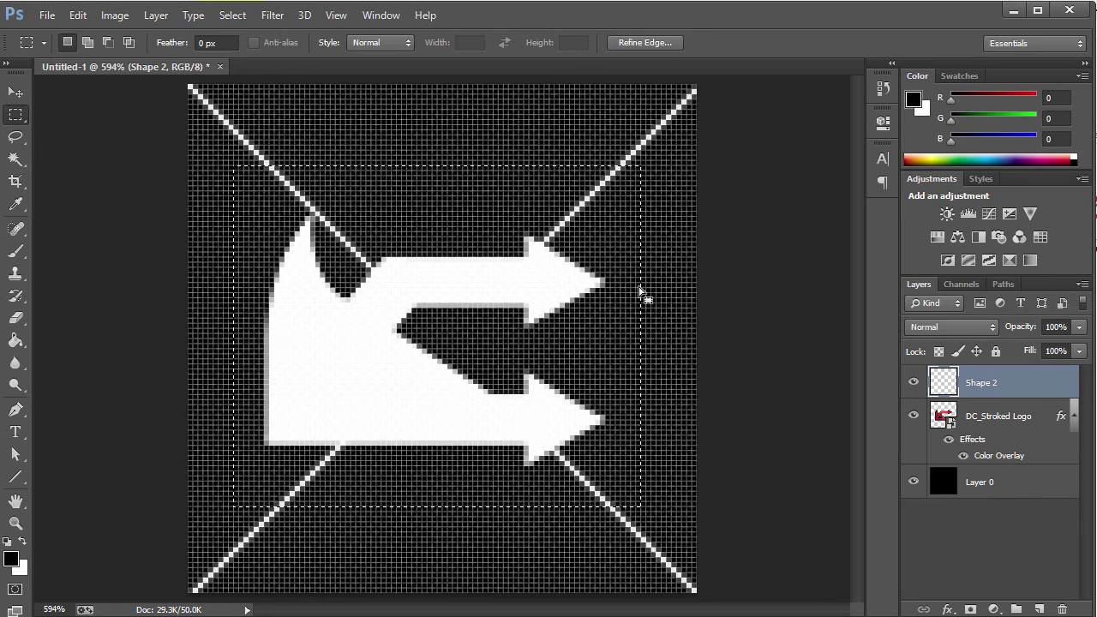
pyautogui.press('Delete')
pyautogui.hotkey('ctrl', 'd')
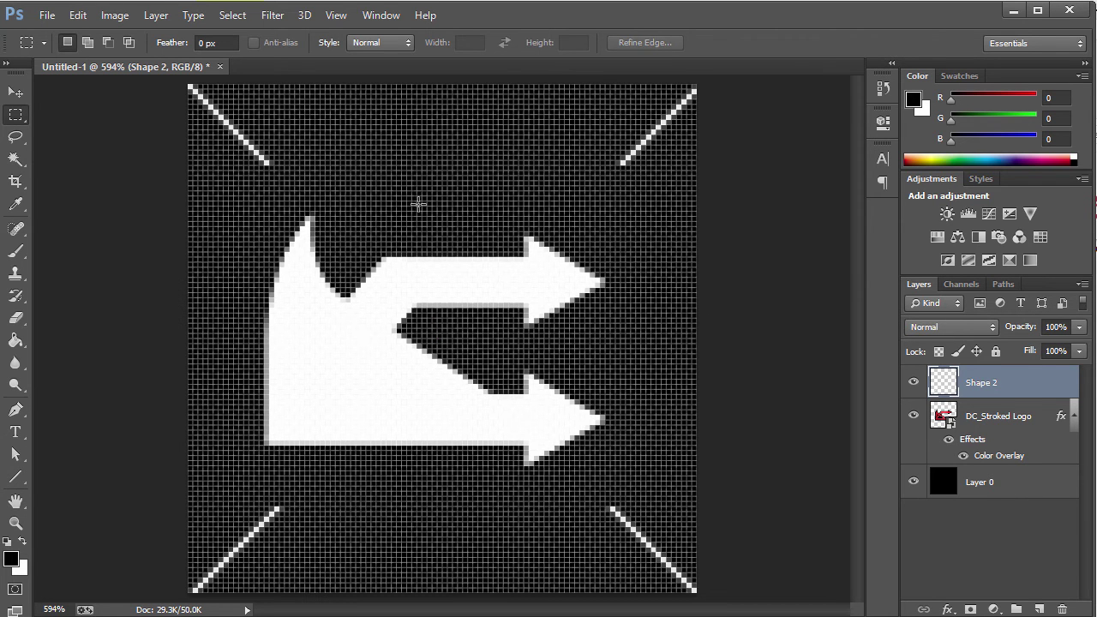
pyautogui.hotkey('ctrl', 'shift', 'd')
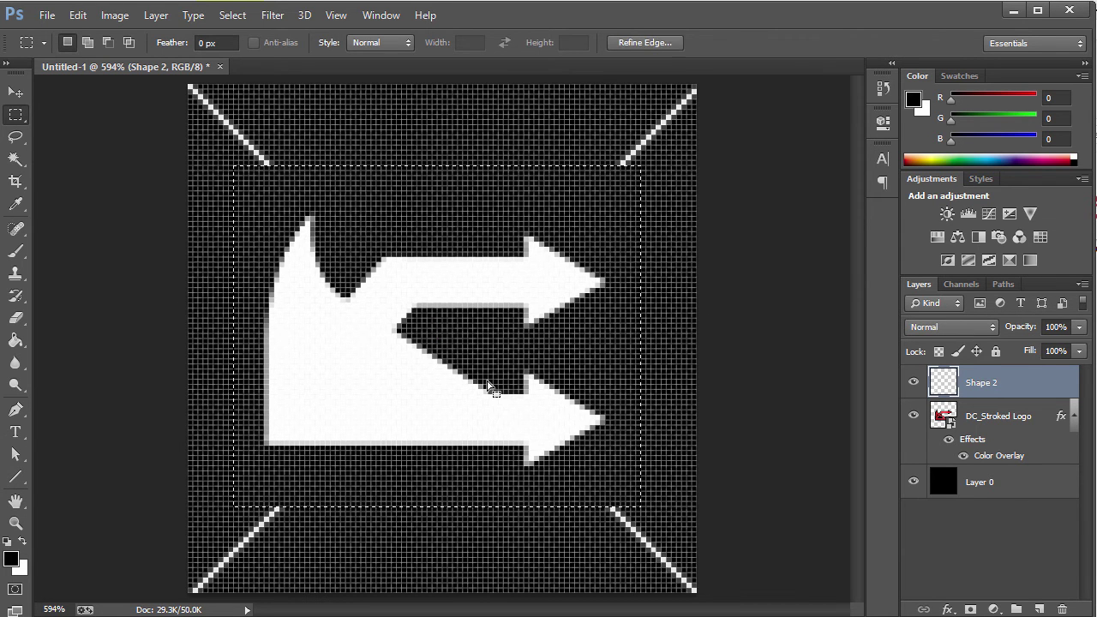
pyautogui.hotkey('ctrl', 't')
pyautogui.click(547, 254)
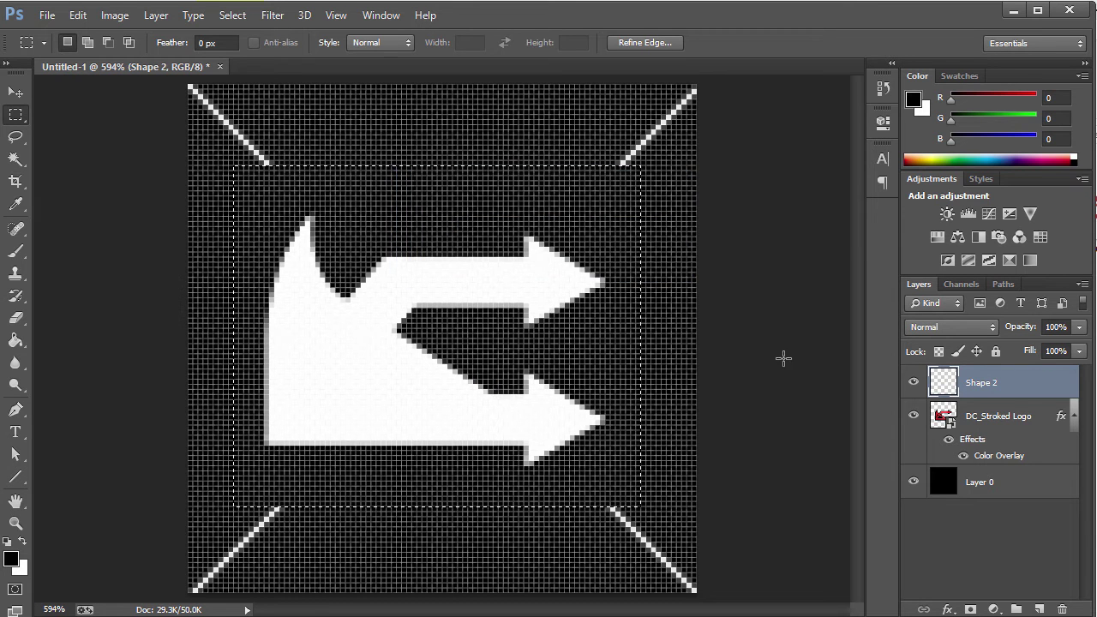
pyautogui.hotkey('ctrl', 'alt', 'z')
pyautogui.hotkey('ctrl', 'alt', 'z')
pyautogui.hotkey('ctrl', 'alt', 'z')
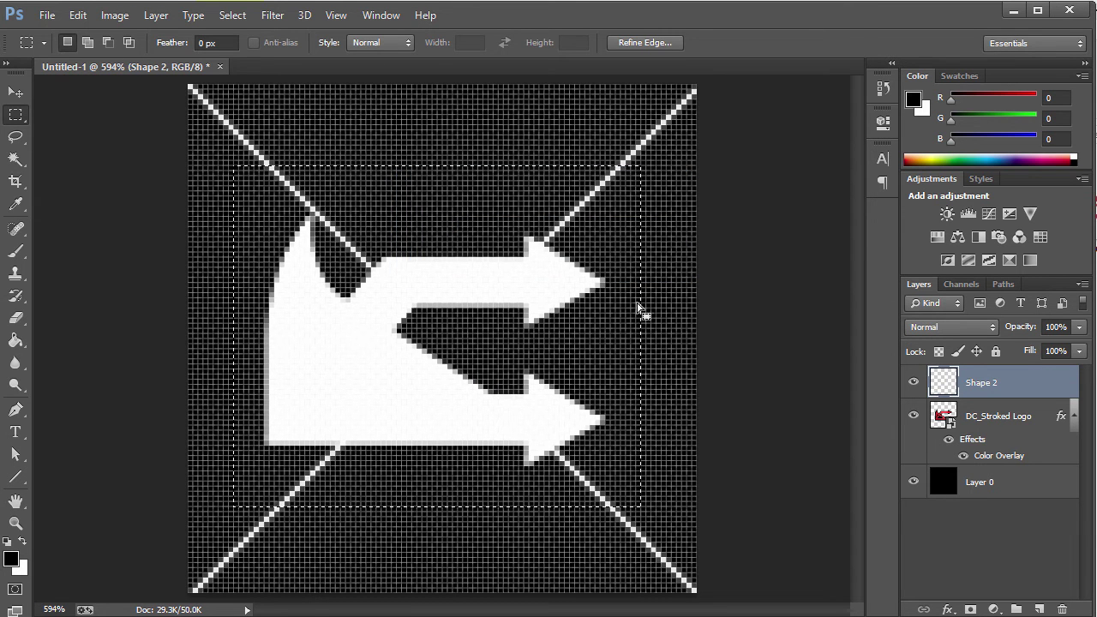
pyautogui.hotkey('ctrl', 't')
pyautogui.moveTo(636, 168); pyautogui.dragTo(616, 177)
pyautogui.press('Return')
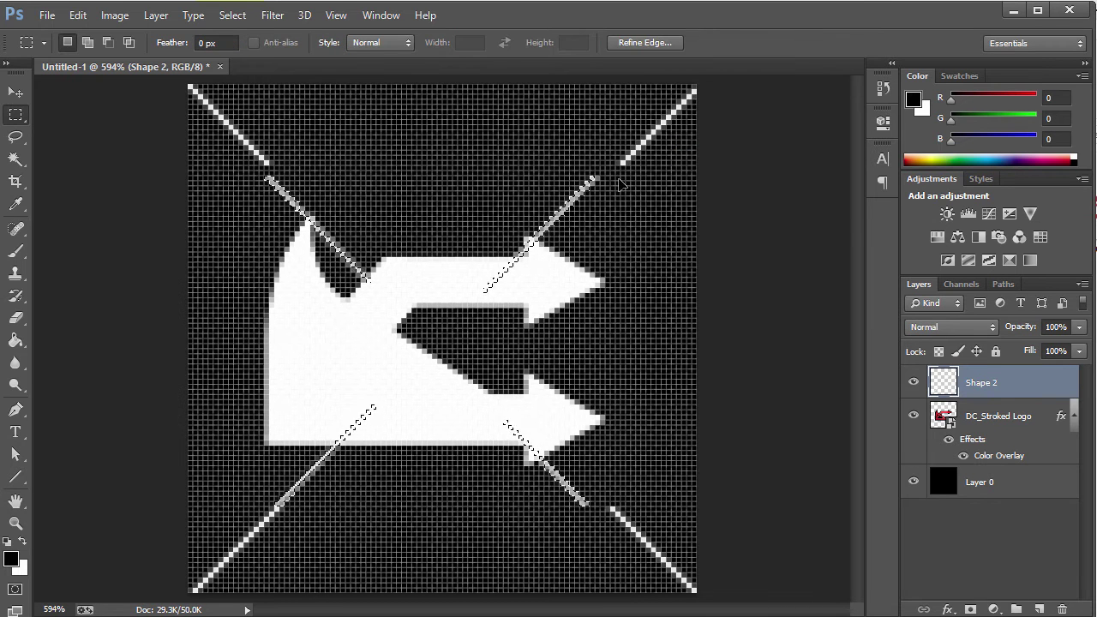
pyautogui.hotkey('ctrl', 'd')
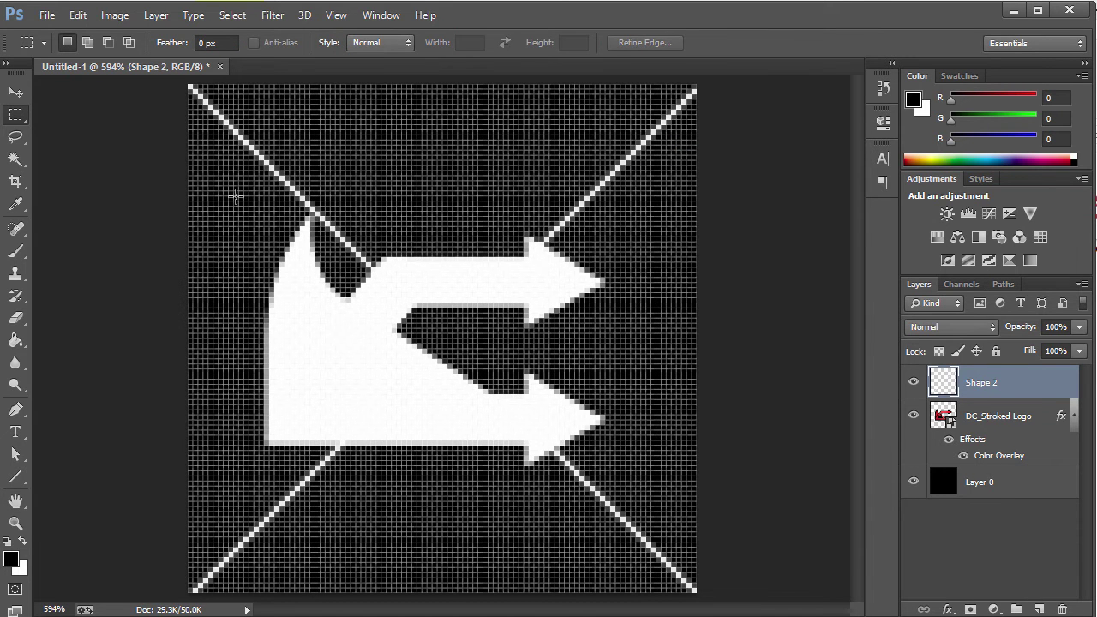
pyautogui.moveTo(250, 177); pyautogui.dragTo(626, 482)
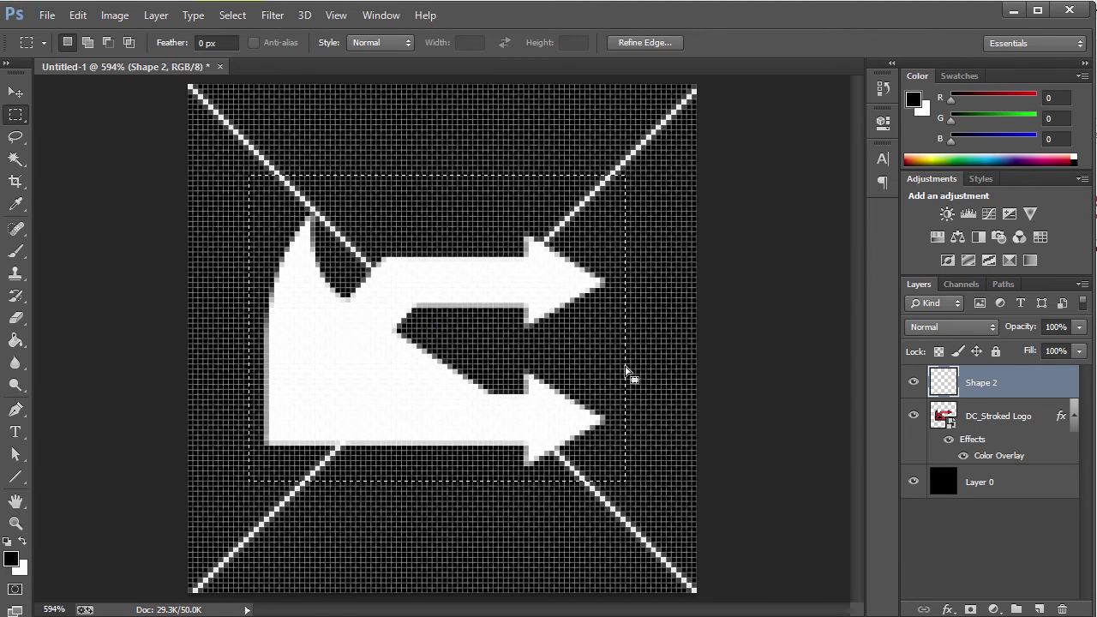
pyautogui.keyDown('ctrl'); pyautogui.click(626, 374); pyautogui.keyUp('ctrl')
pyautogui.press('Delete')
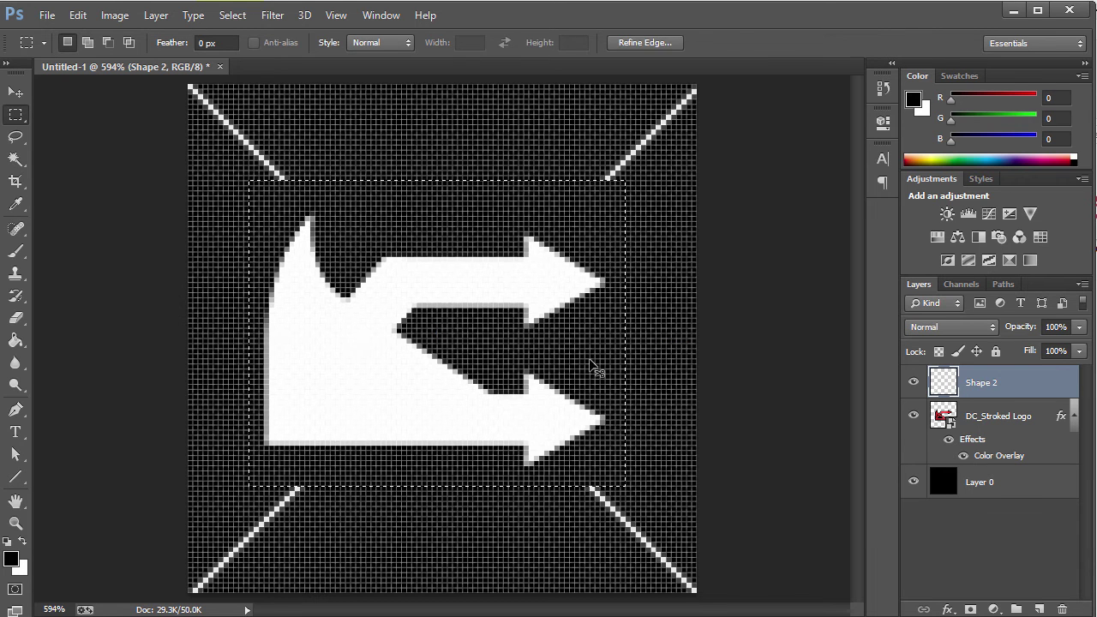
pyautogui.hotkey('ctrl', 'd')
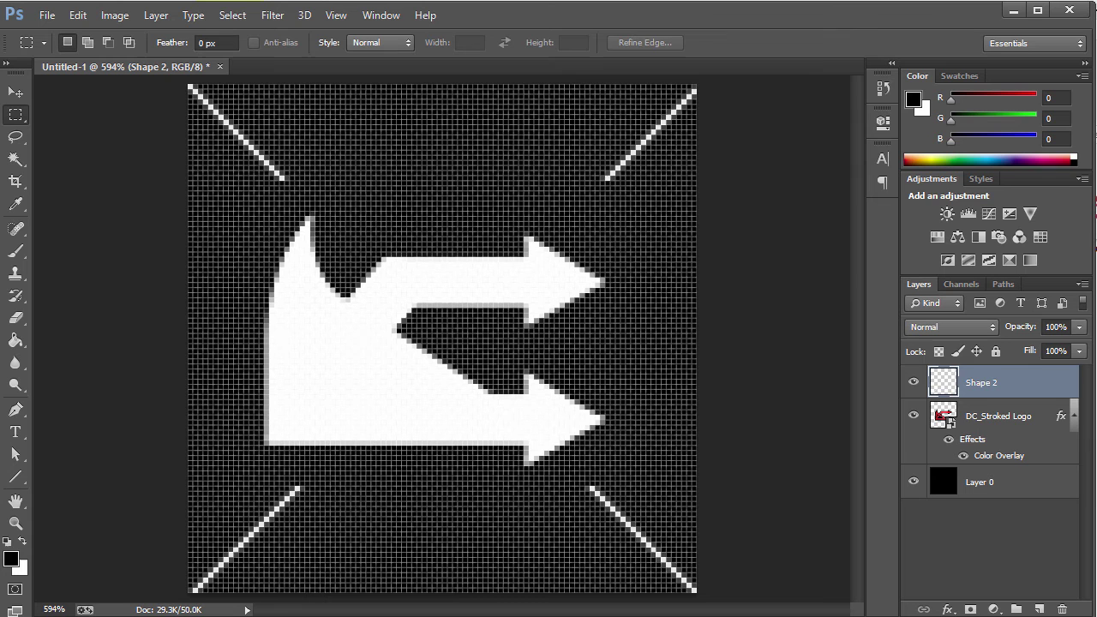
pyautogui.click(1073, 415)
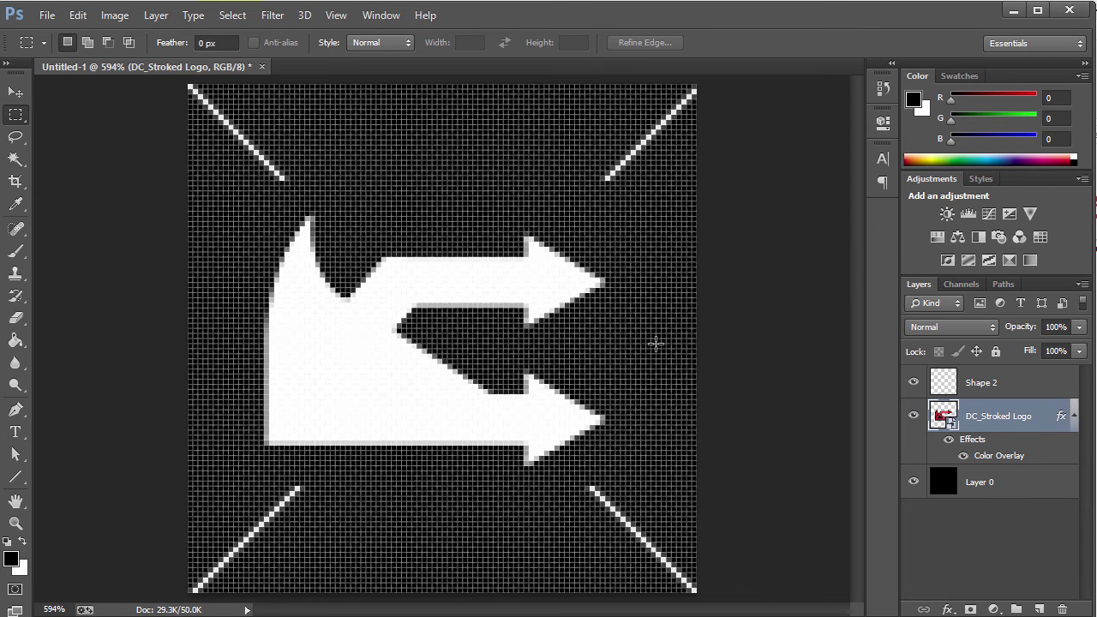
pyautogui.hotkey('ctrl', 'alt', 'z')
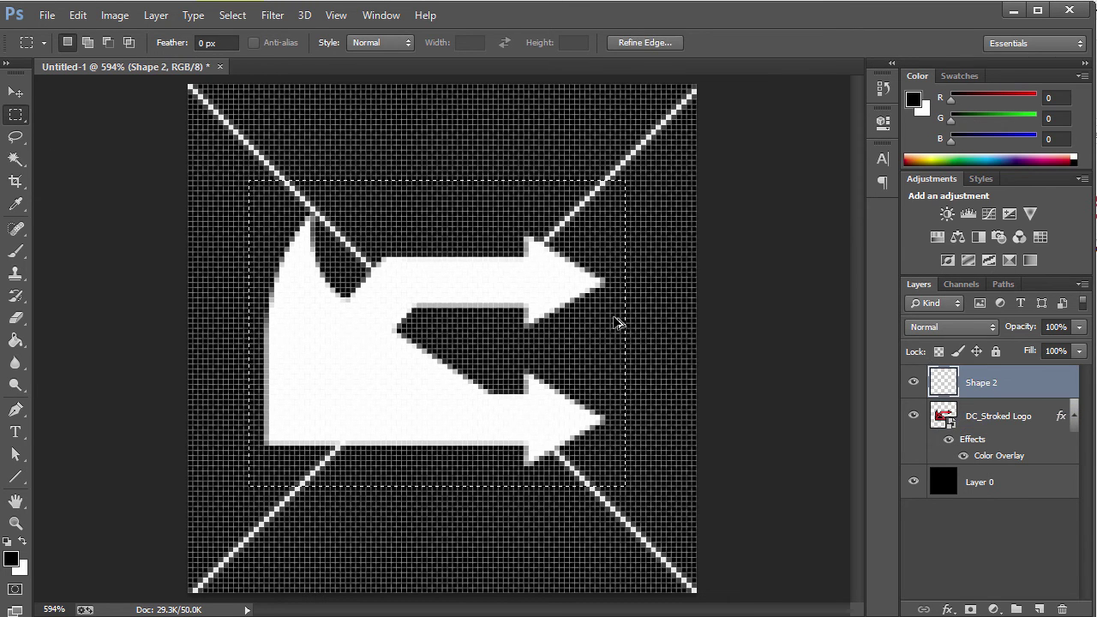
pyautogui.hotkey('ctrl', 'alt', 'z')
pyautogui.hotkey('ctrl', 'alt', 'z')
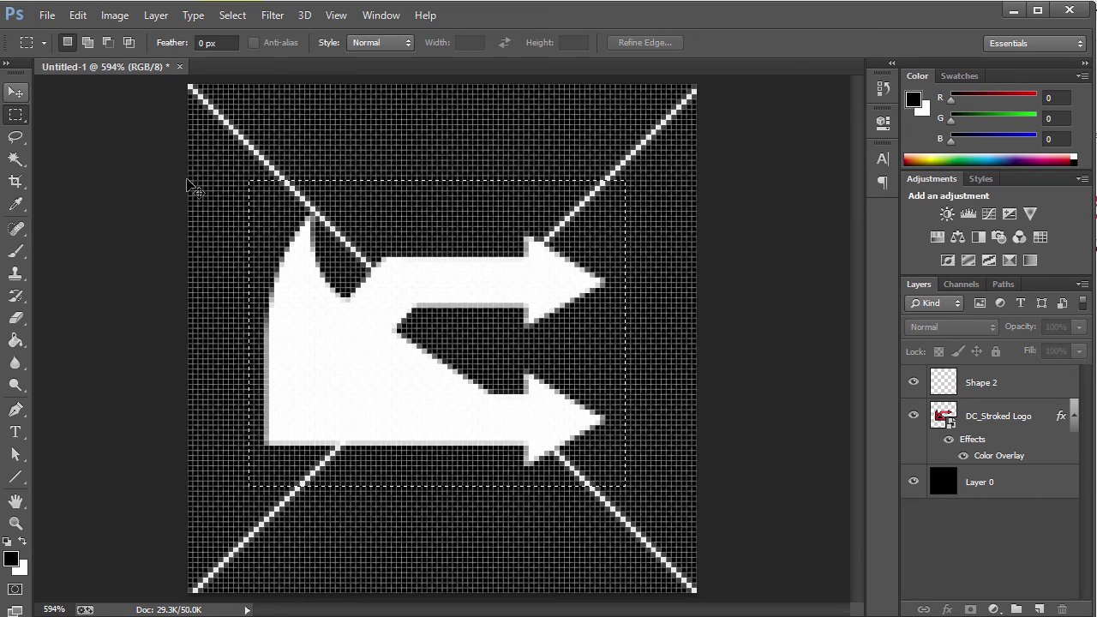
# Select the whole canvas and the Shape 2 and DC_Stroked Logo layers, abandoning a first pattern attempt.
pyautogui.hotkey('ctrl', 's')
pyautogui.click(564, 11)
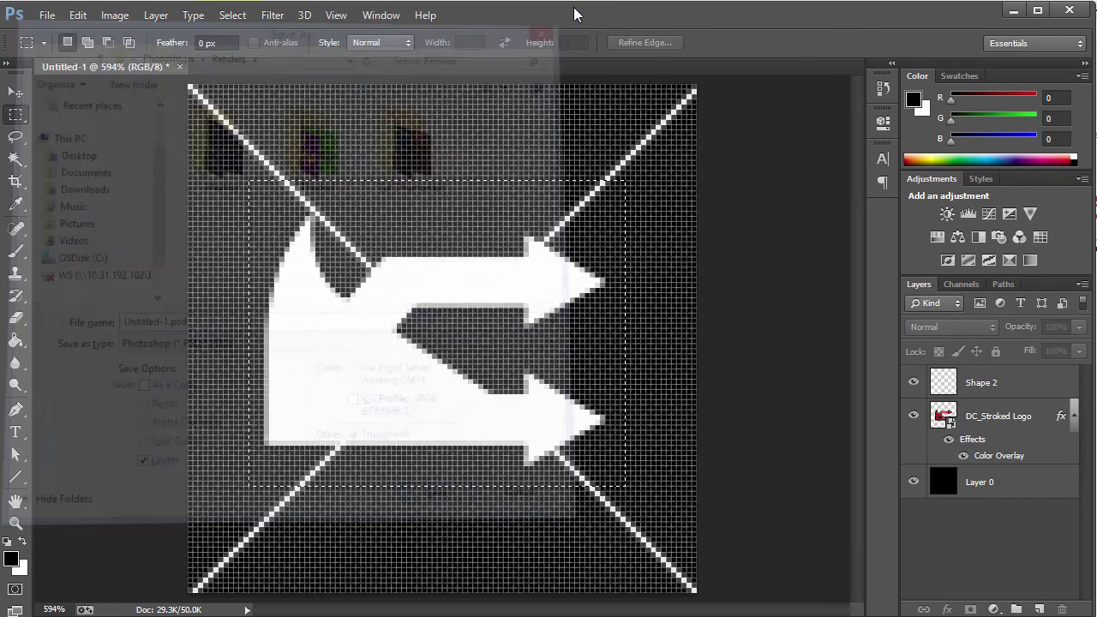
pyautogui.click(17, 92)
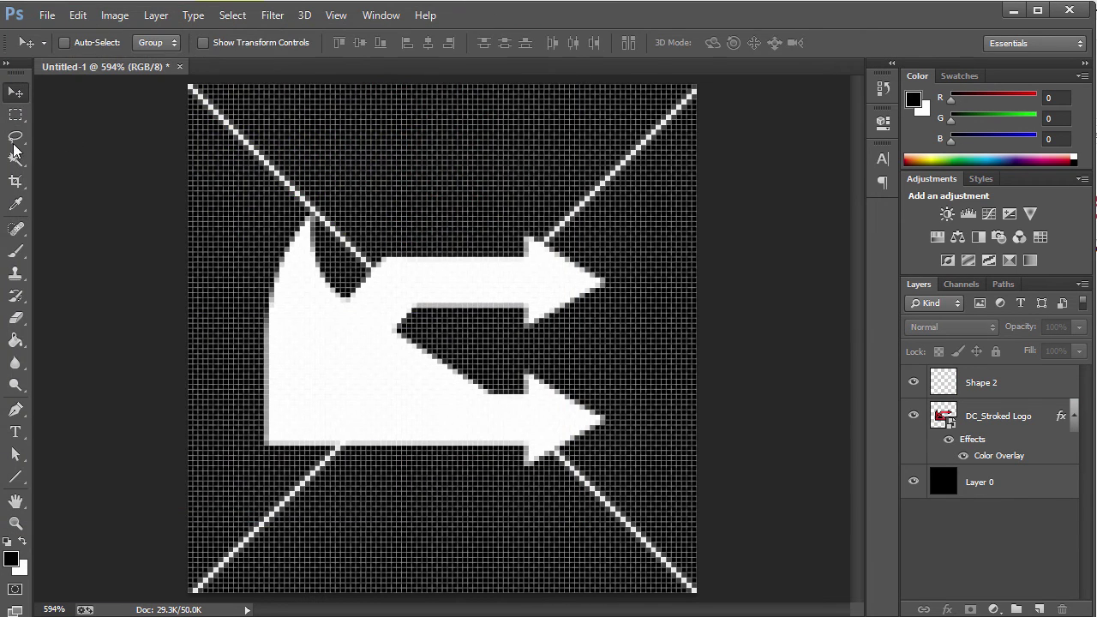
pyautogui.click(16, 117)
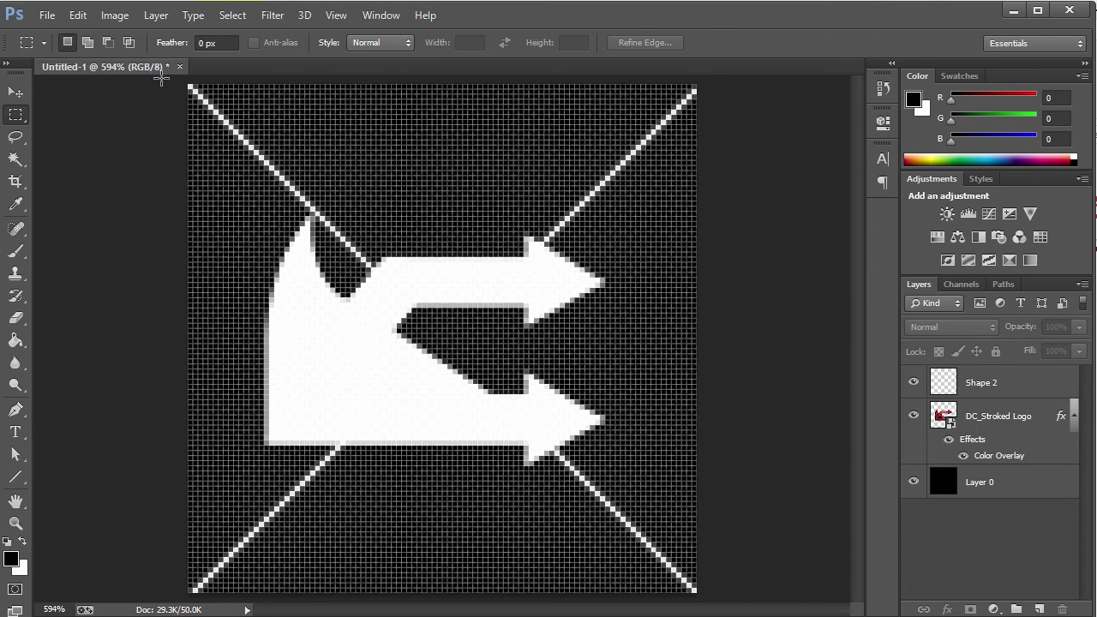
pyautogui.moveTo(183, 81); pyautogui.dragTo(698, 593)
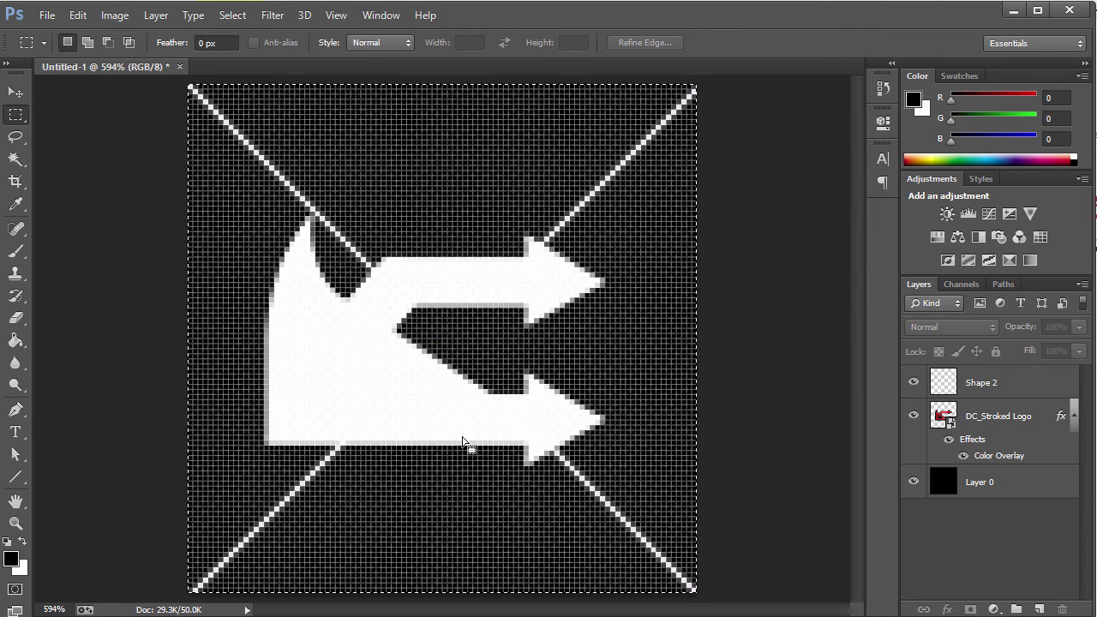
pyautogui.moveTo(416, 240); pyautogui.dragTo(766, 600)
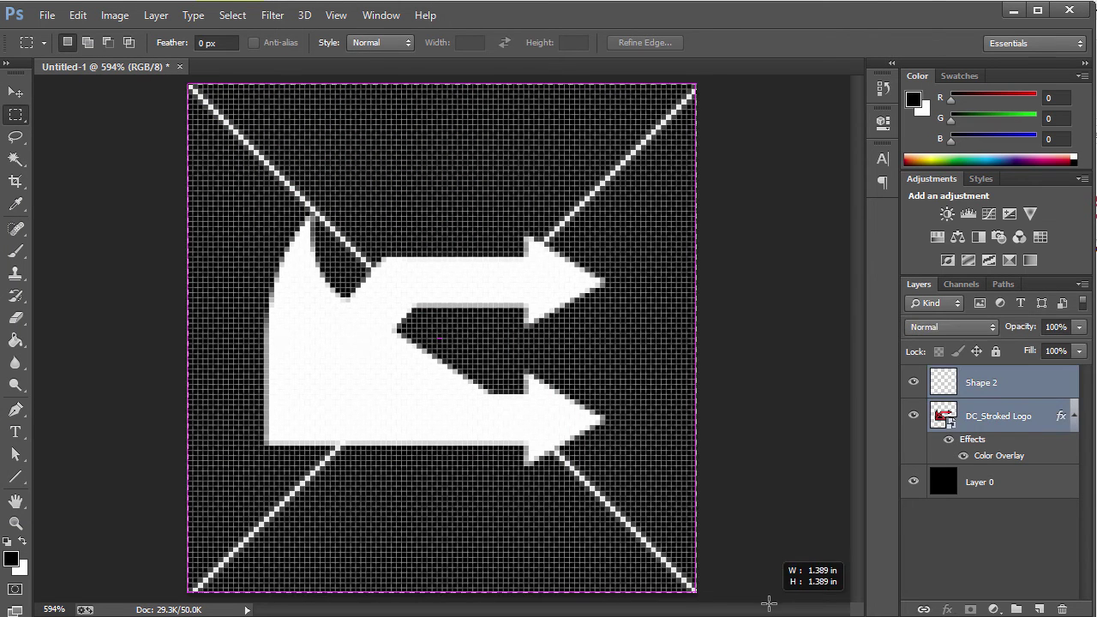
pyautogui.click(78, 15)
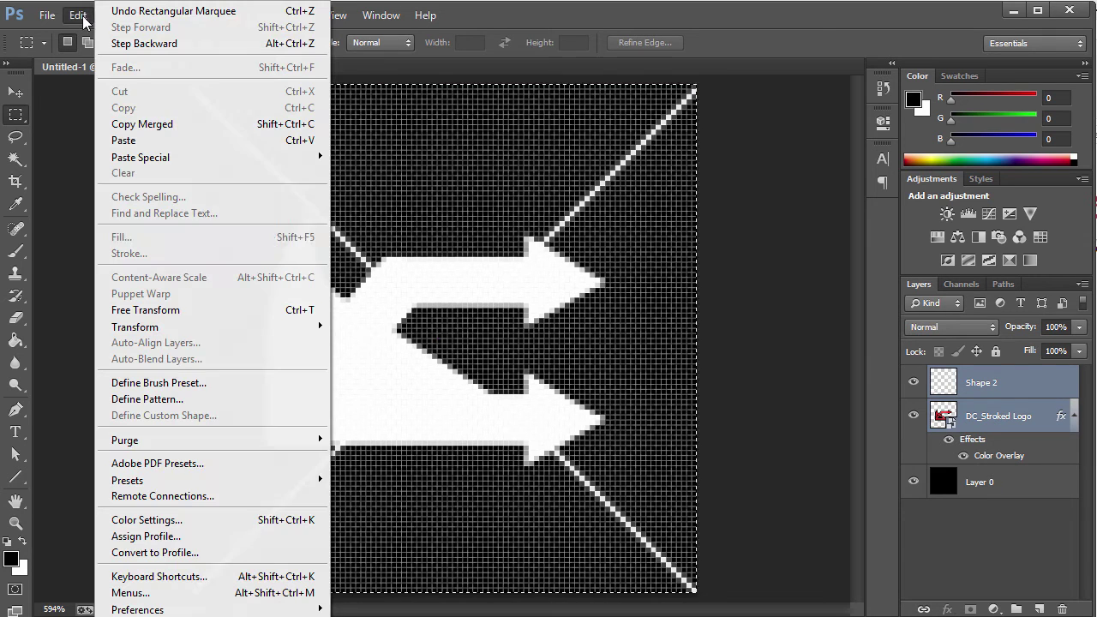
pyautogui.click(177, 402)
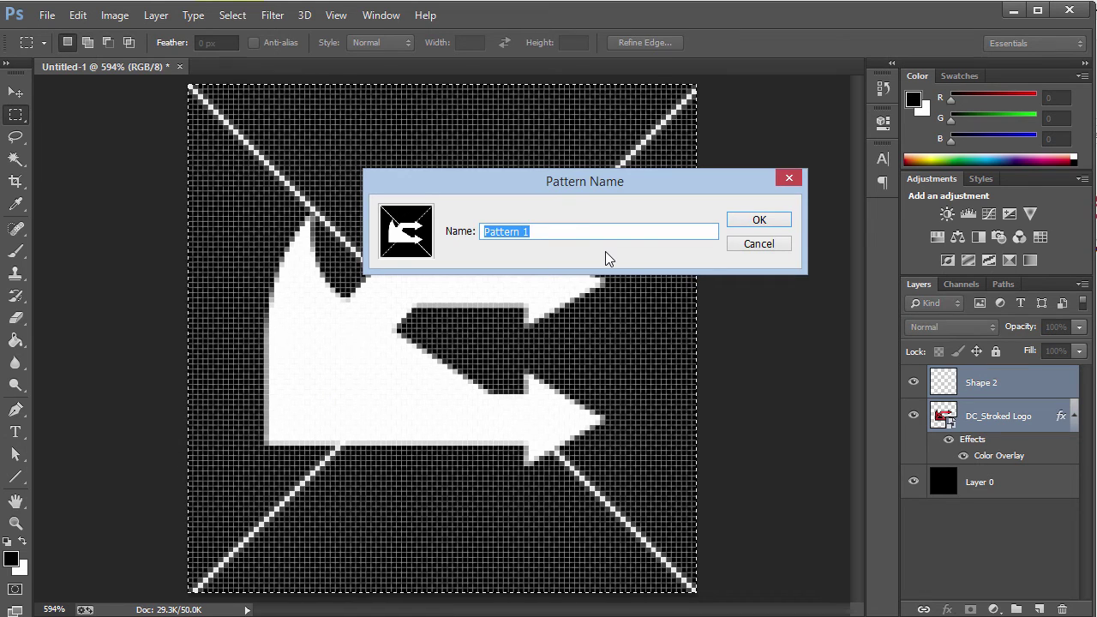
pyautogui.click(752, 246)
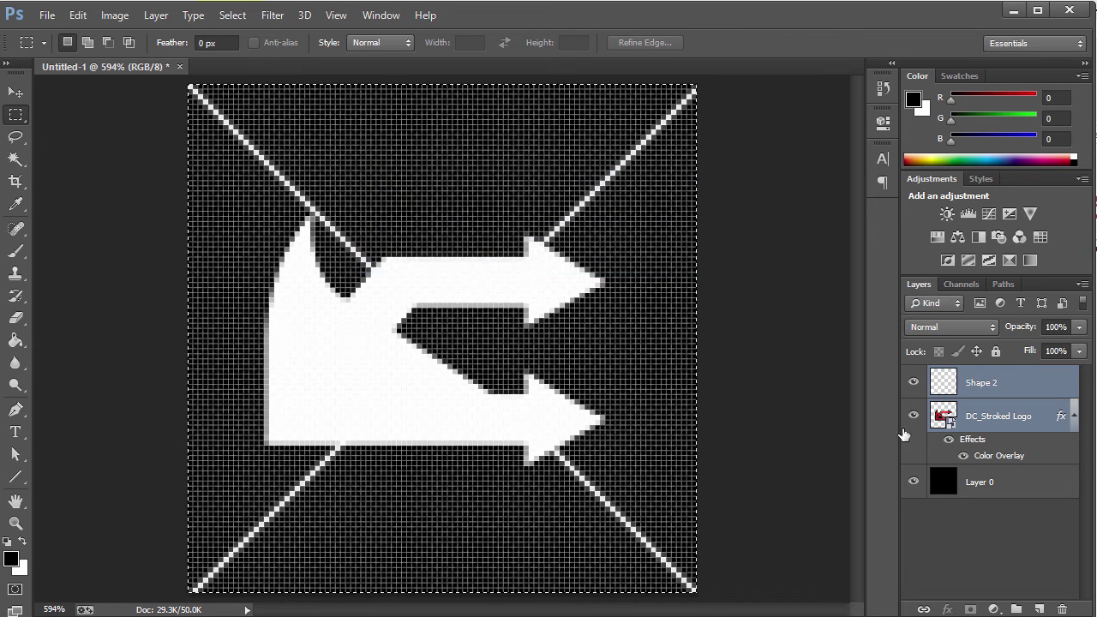
# Hide Layer 0 and define a pattern named 'Water Mark DC' from the canvas.
pyautogui.click(913, 483)
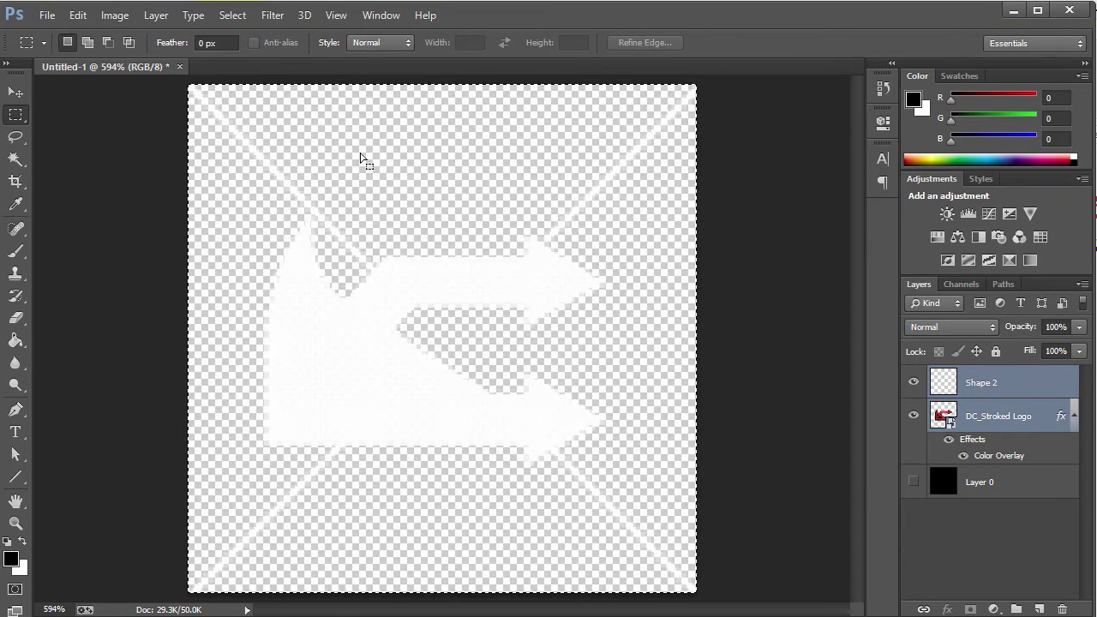
pyautogui.click(79, 17)
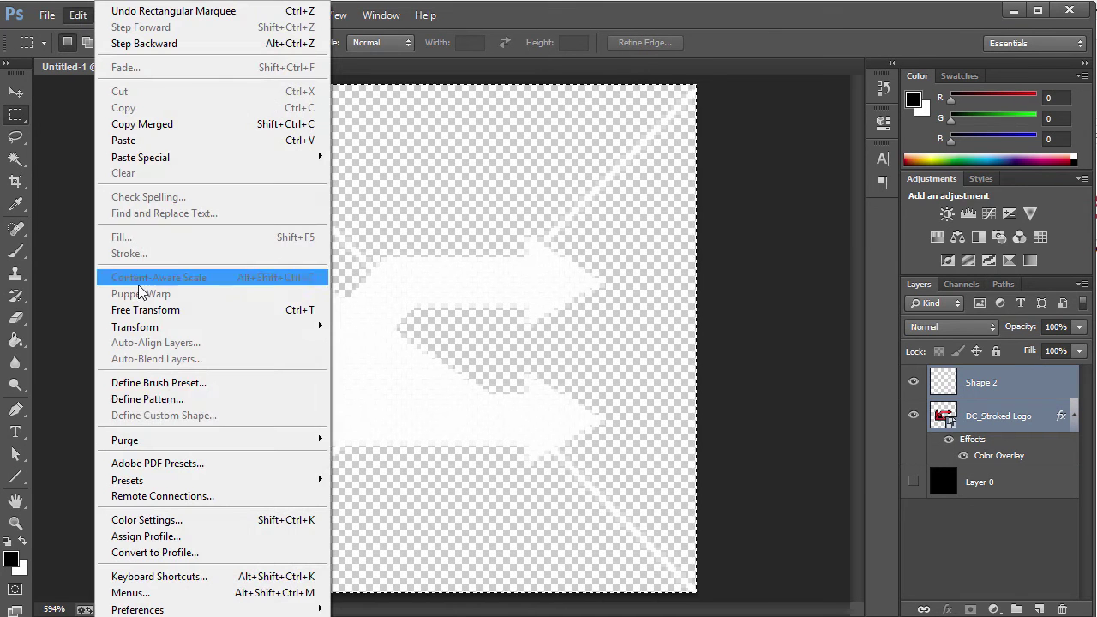
pyautogui.click(150, 400)
pyautogui.write('WAter')
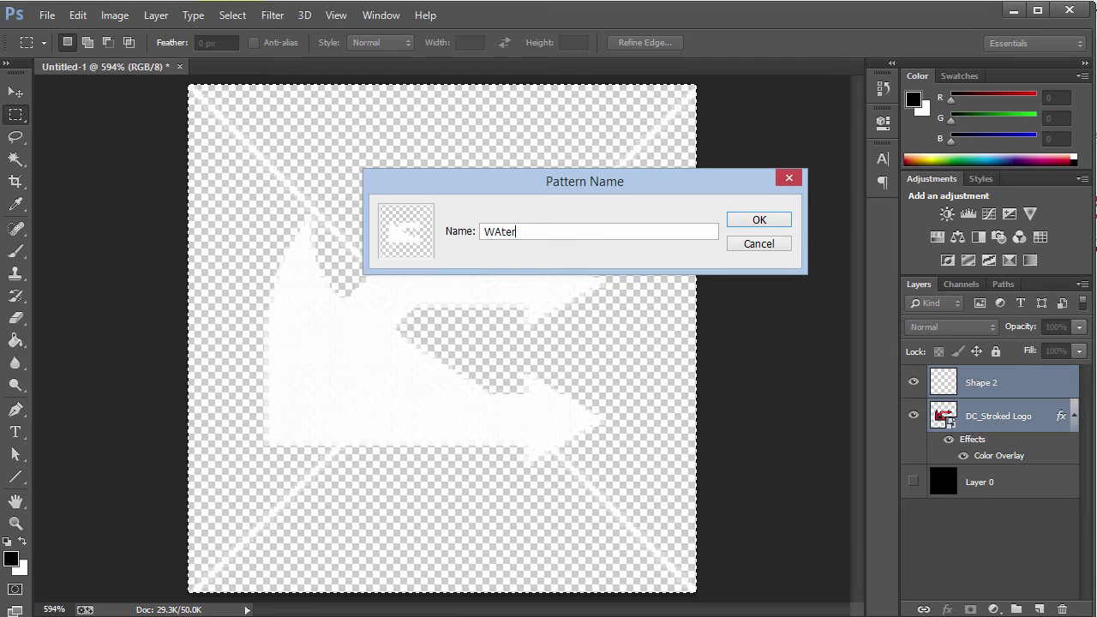
pyautogui.press('BackSpace')
pyautogui.write('ater ')
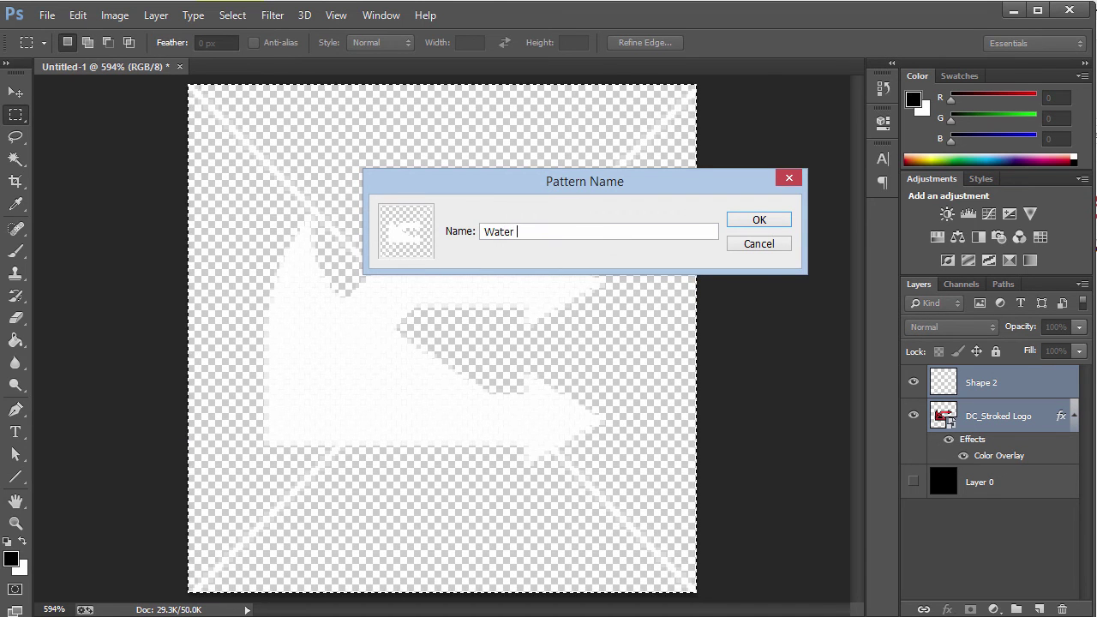
pyautogui.write('Nark=')
pyautogui.press('BackSpace')
pyautogui.press('BackSpace')
pyautogui.write('Mark DC')
pyautogui.press('Return')
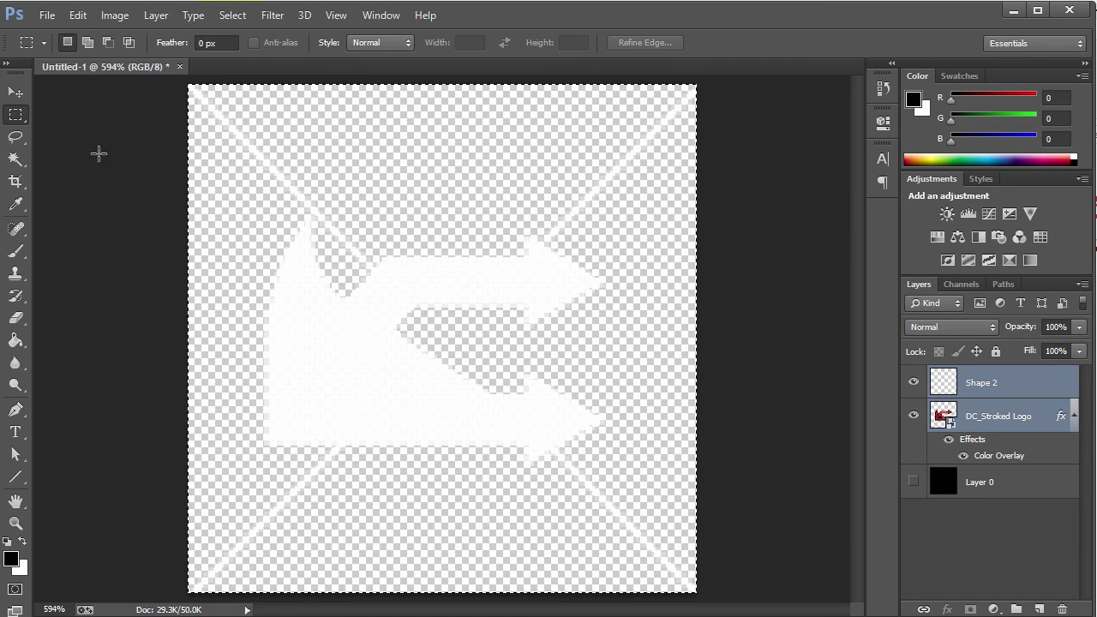
# Add Layer 1 above the Background in DC FINAL.jpg and fill it with black.
pyautogui.hotkey('ctrl', 'd')
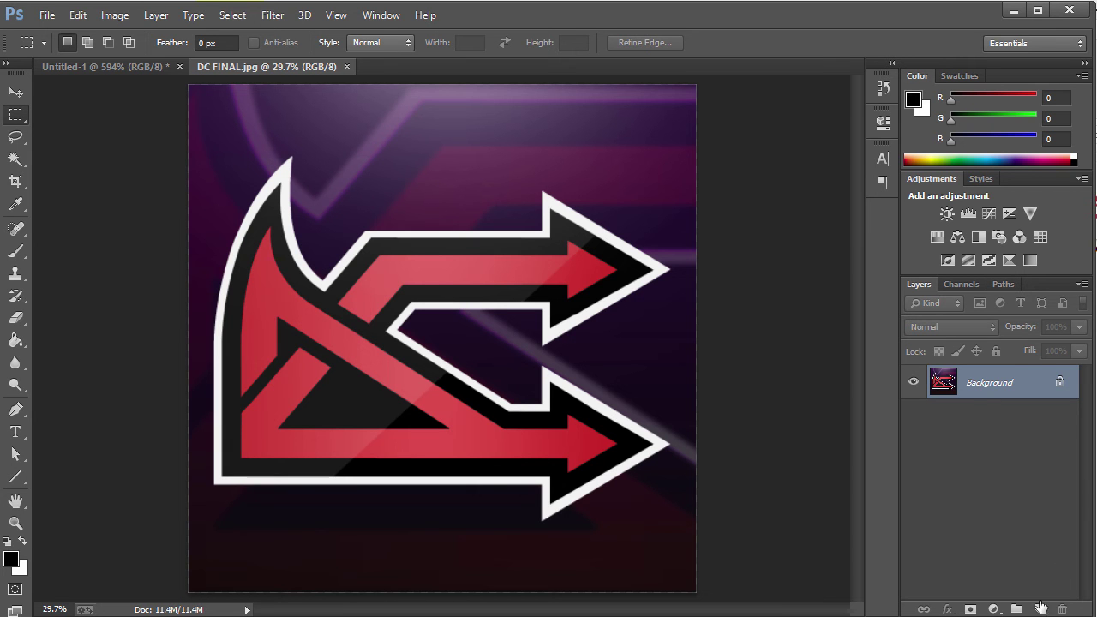
pyautogui.click(1038, 609)
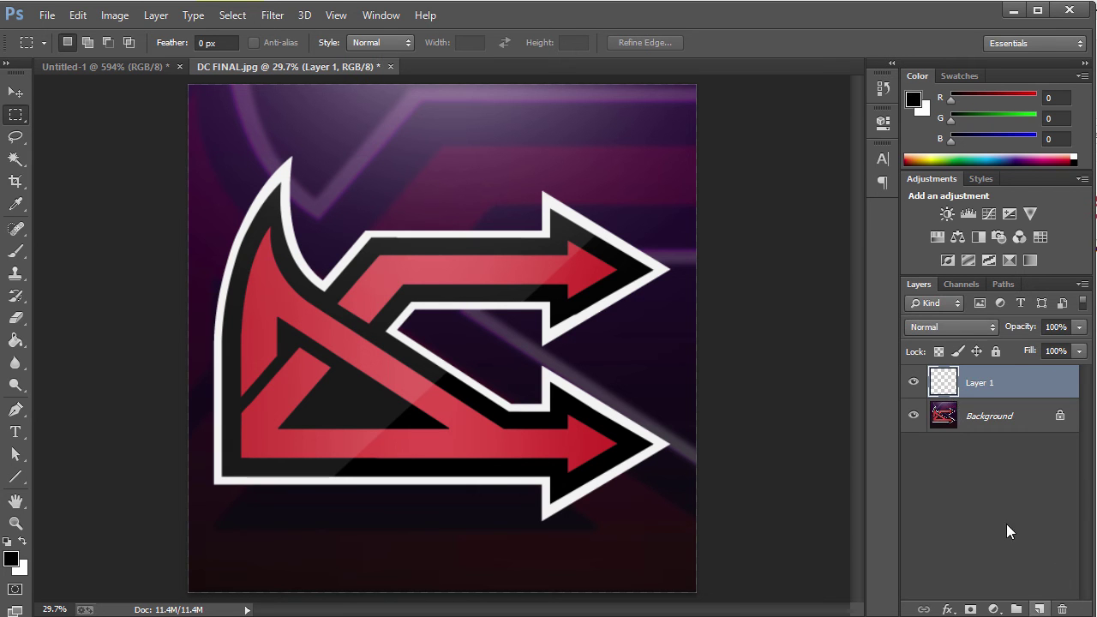
pyautogui.doubleClick(1011, 384)
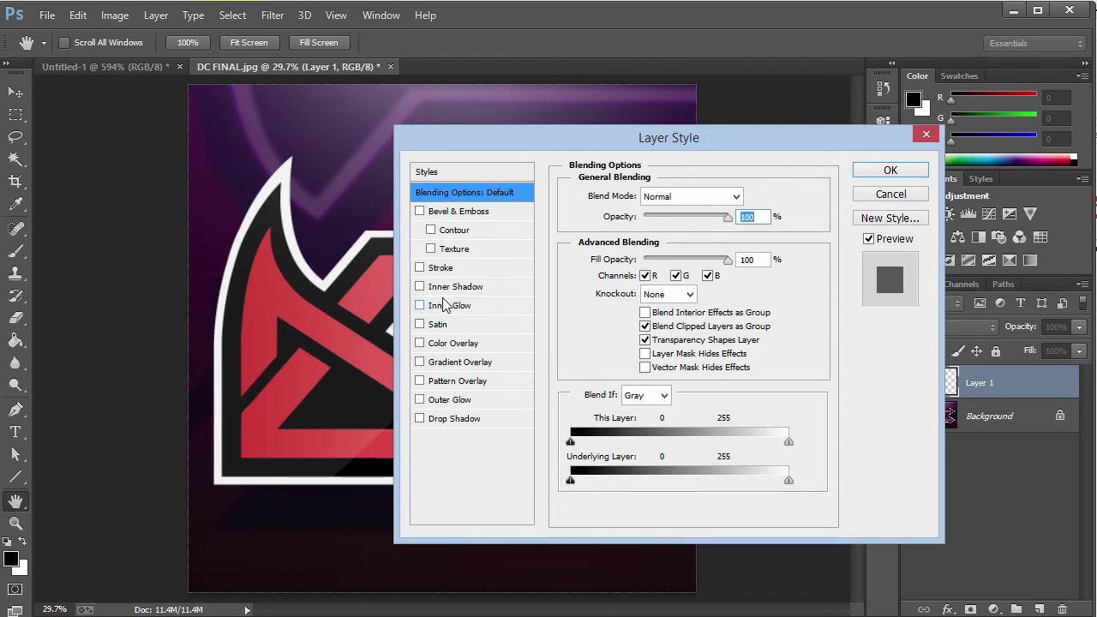
pyautogui.click(419, 381)
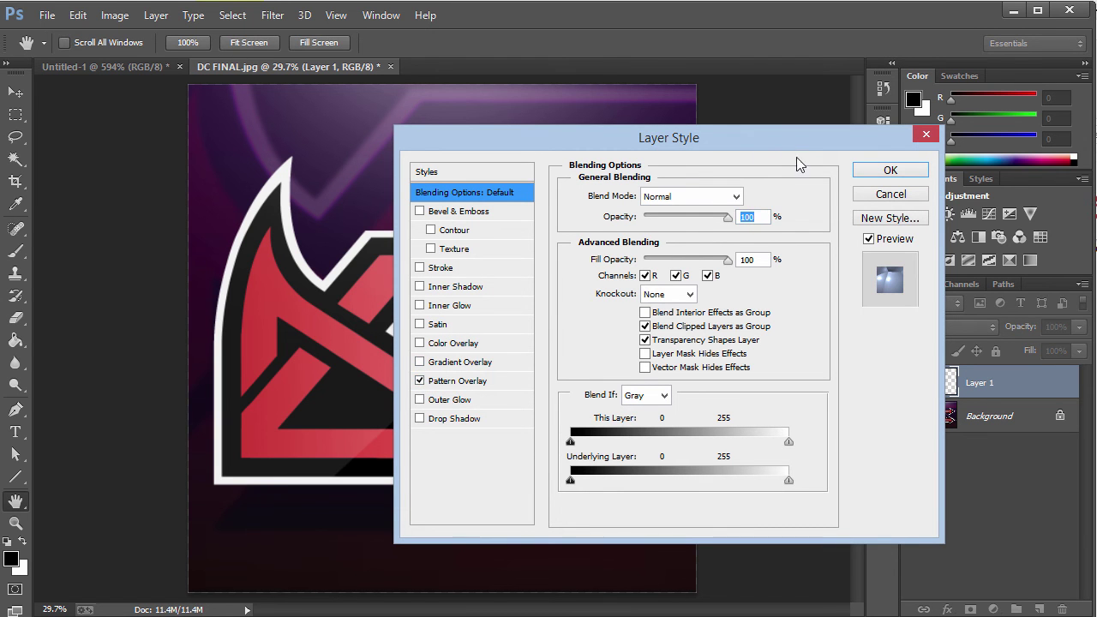
pyautogui.click(473, 381)
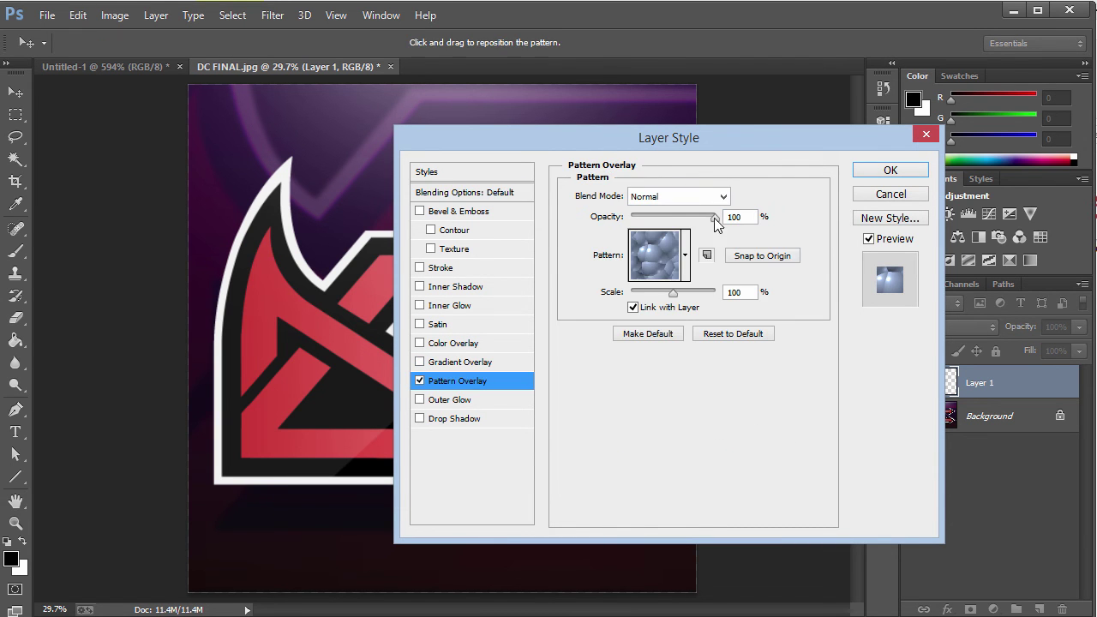
pyautogui.click(686, 255)
pyautogui.click(890, 193)
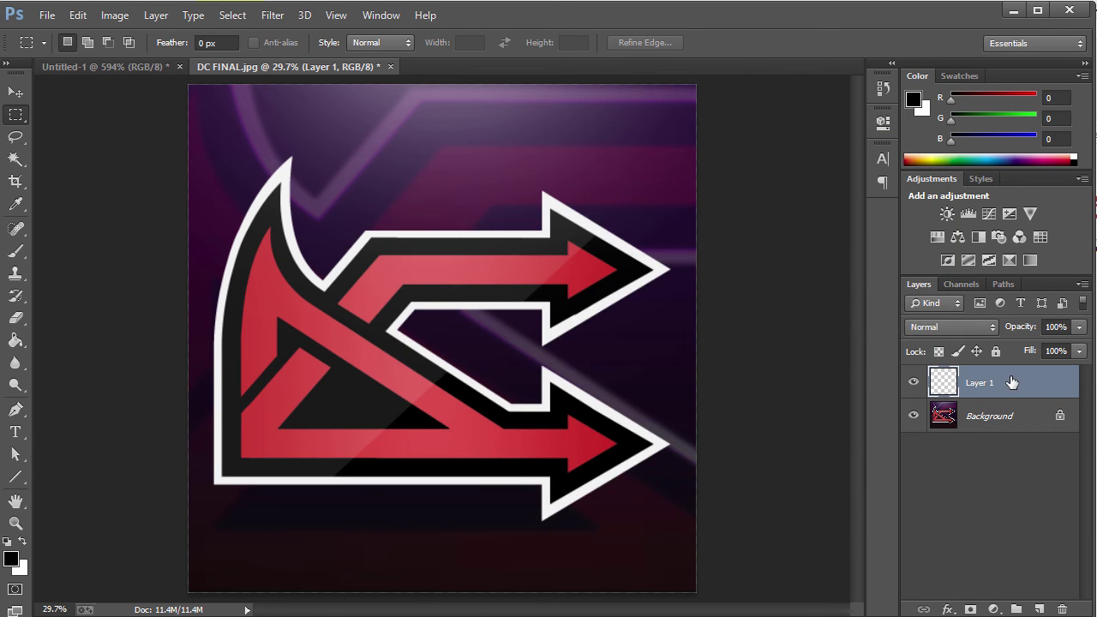
pyautogui.hotkey('alt', 'BackSpace')
# Apply a Pattern Overlay using the Water Mark DC pattern to Layer 1.
pyautogui.doubleClick(1025, 385)
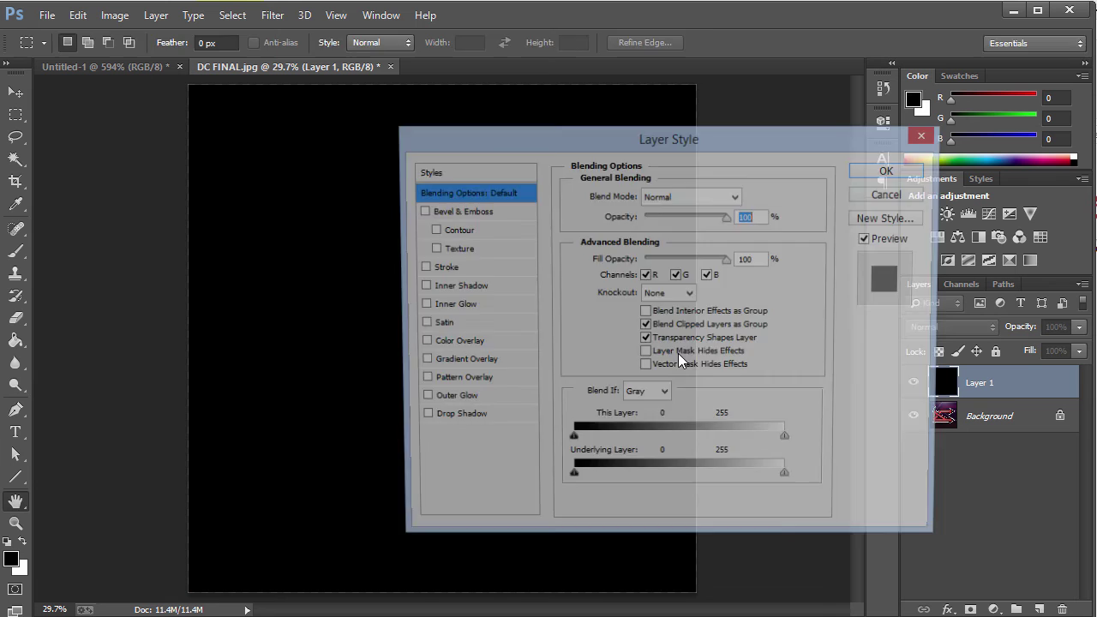
pyautogui.click(437, 383)
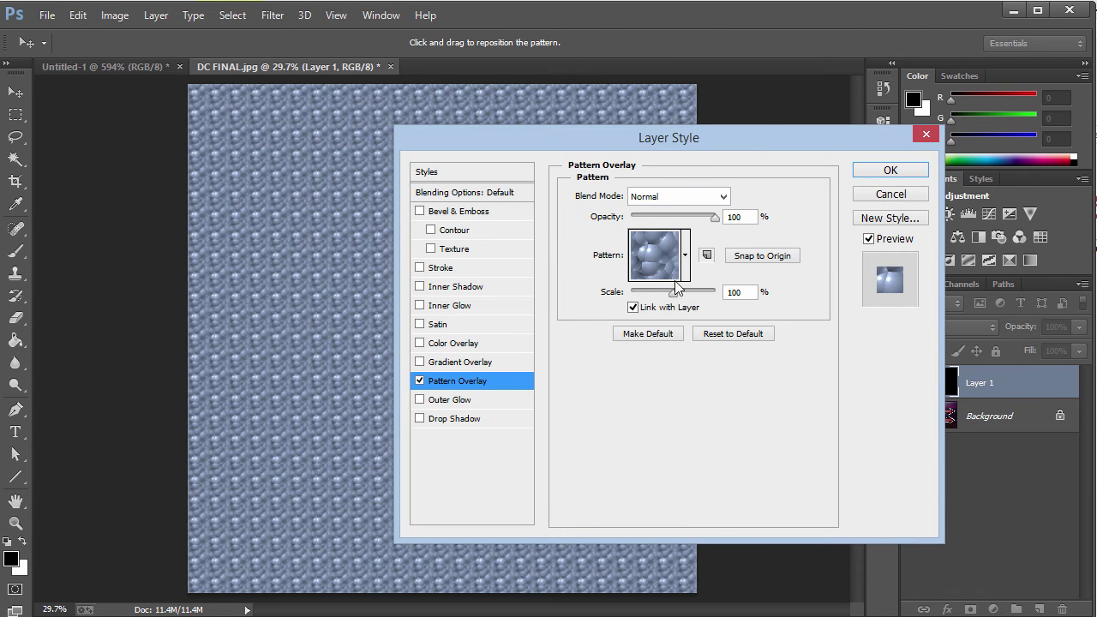
pyautogui.click(685, 253)
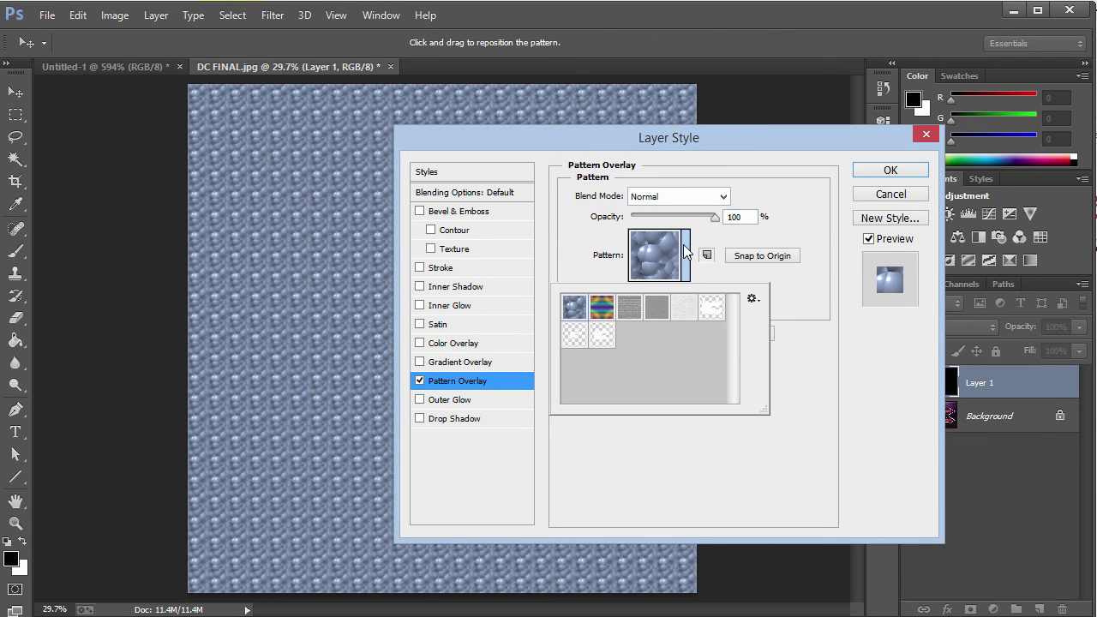
pyautogui.click(603, 345)
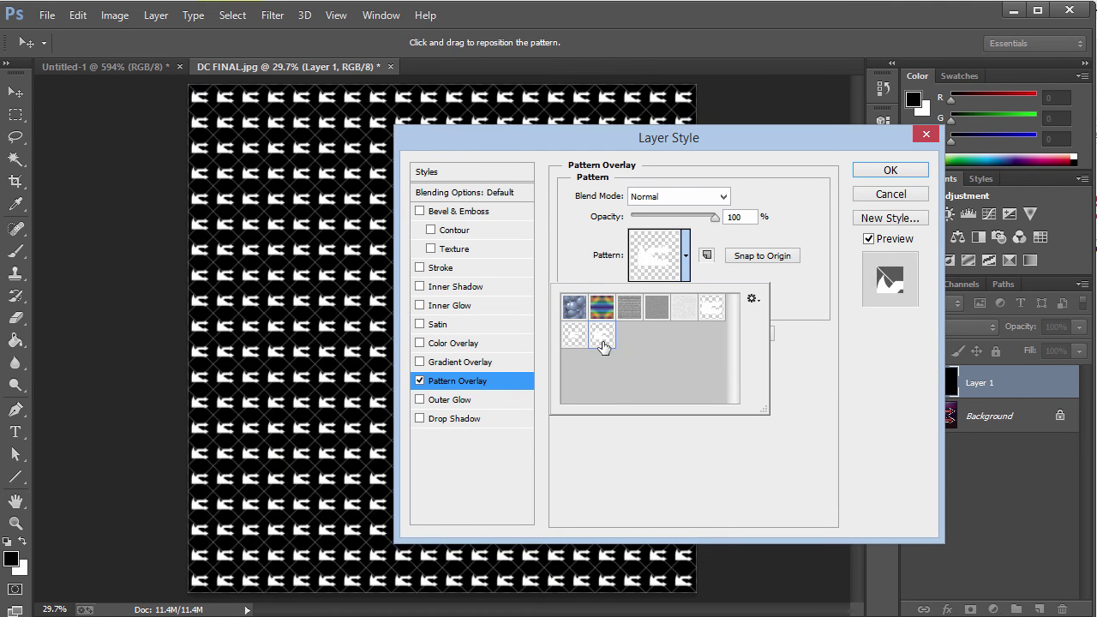
pyautogui.click(861, 171)
pyautogui.click(882, 170)
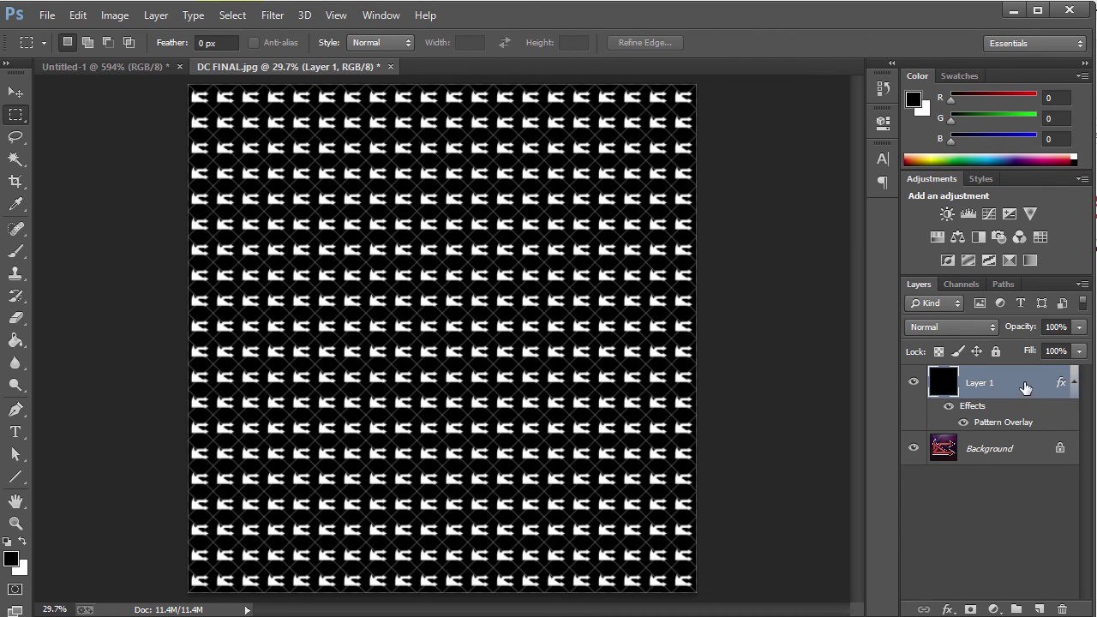
# Set Layer 1's Fill to 0% and Opacity to 10%.
pyautogui.click(1047, 352)
pyautogui.write('0')
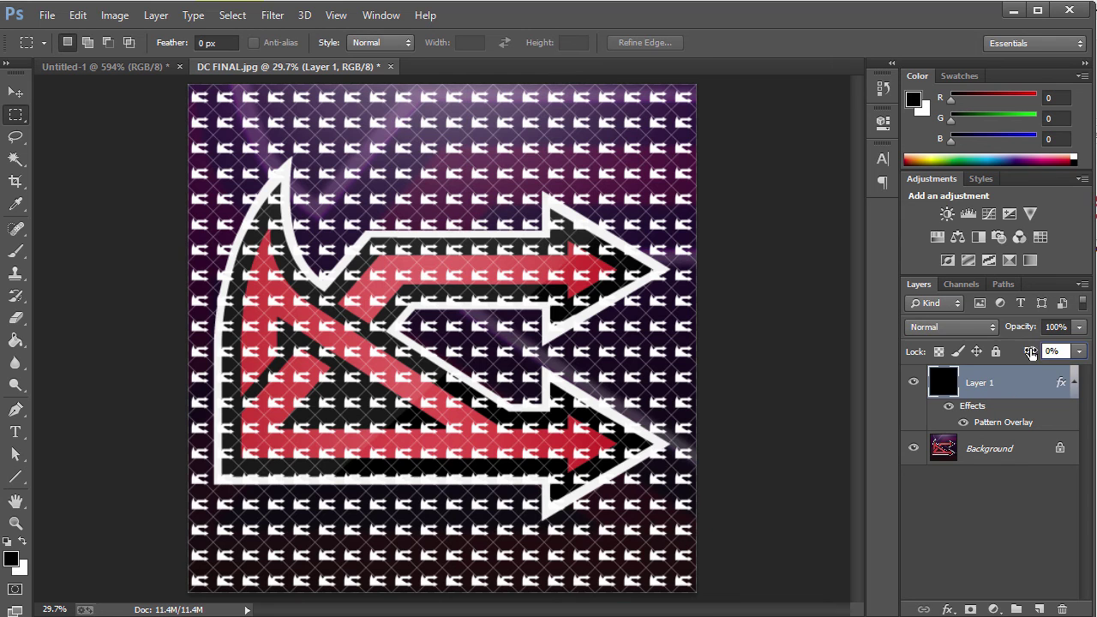
pyautogui.click(985, 496)
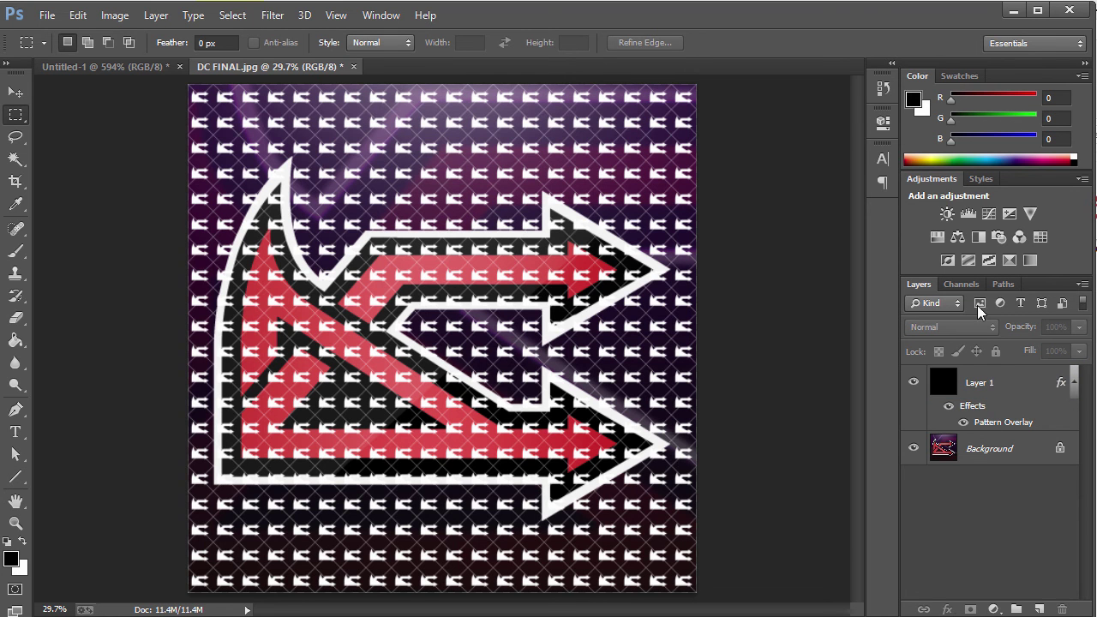
pyautogui.click(1002, 382)
pyautogui.click(1025, 329)
pyautogui.write('10')
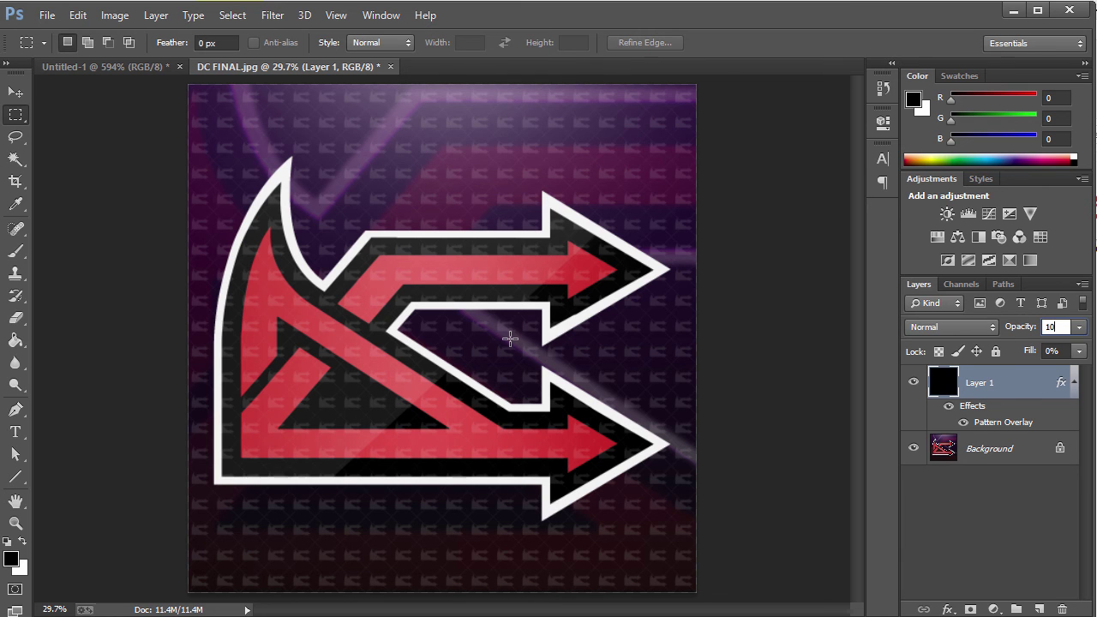
# Set Layer 1's Water Mark pattern overlay scale to 184%.
pyautogui.doubleClick(1018, 384)
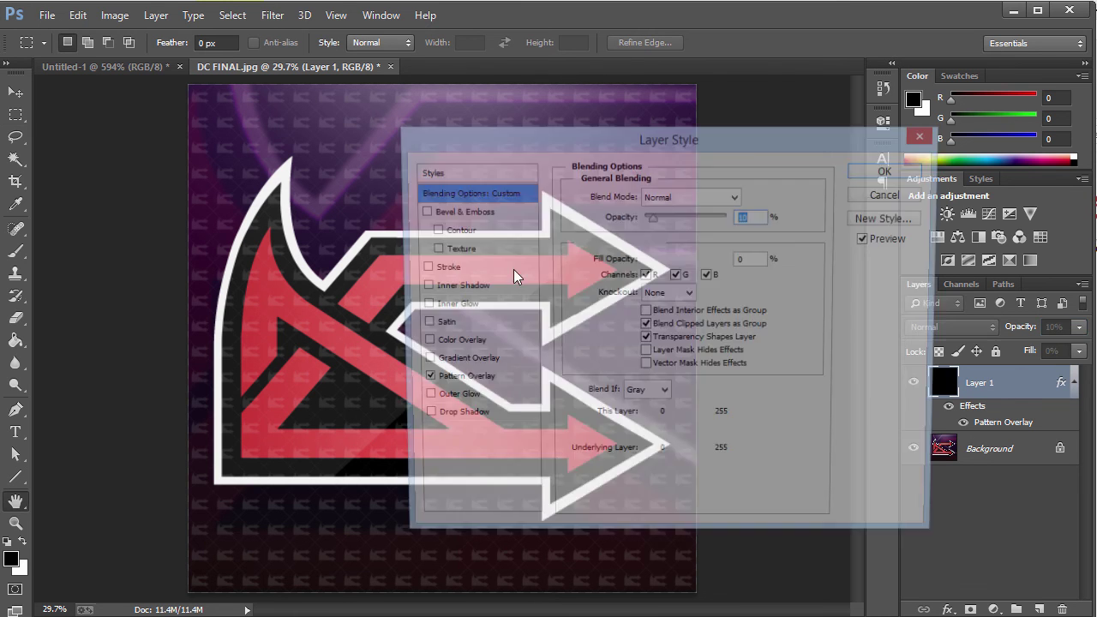
pyautogui.click(475, 381)
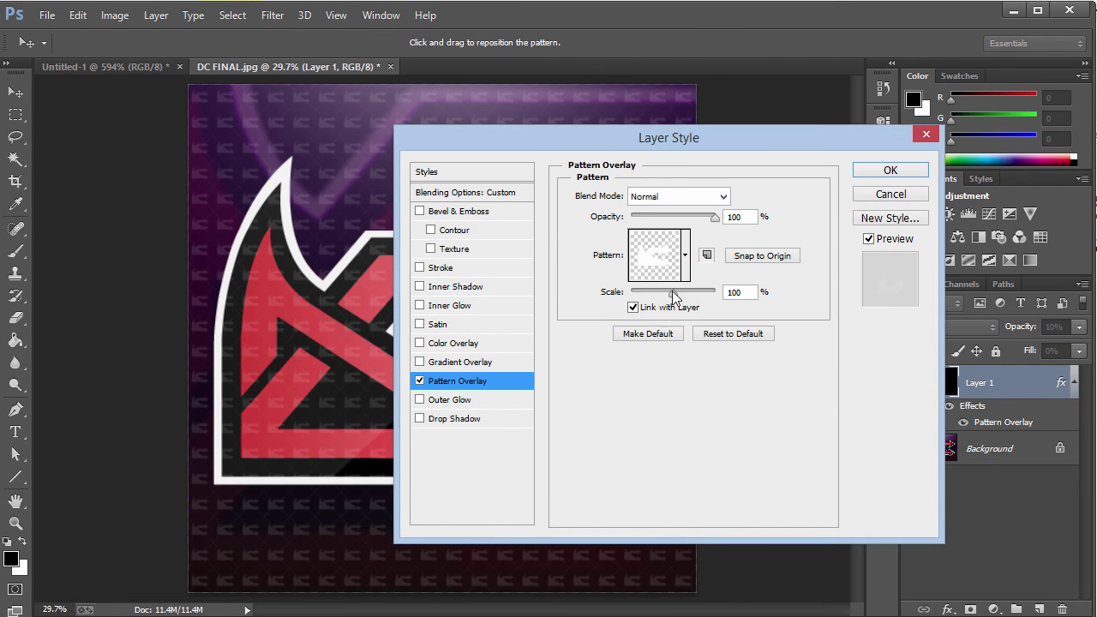
pyautogui.moveTo(672, 292)
pyautogui.mouseDown()
pyautogui.moveTo(594, 297)
pyautogui.moveTo(673, 293)
pyautogui.mouseUp()
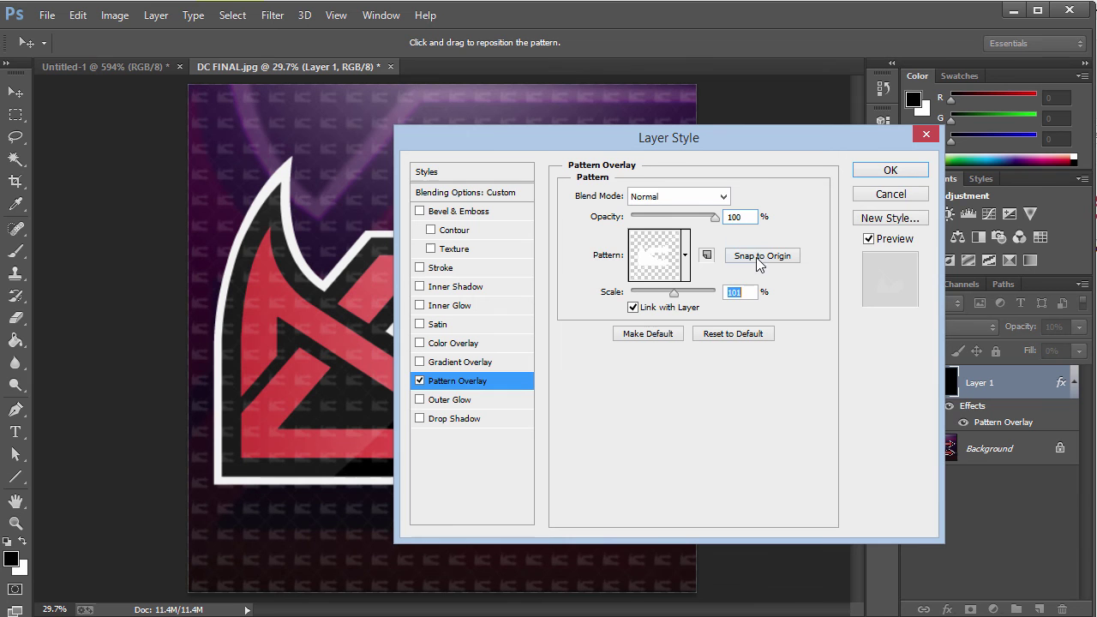
pyautogui.click(707, 254)
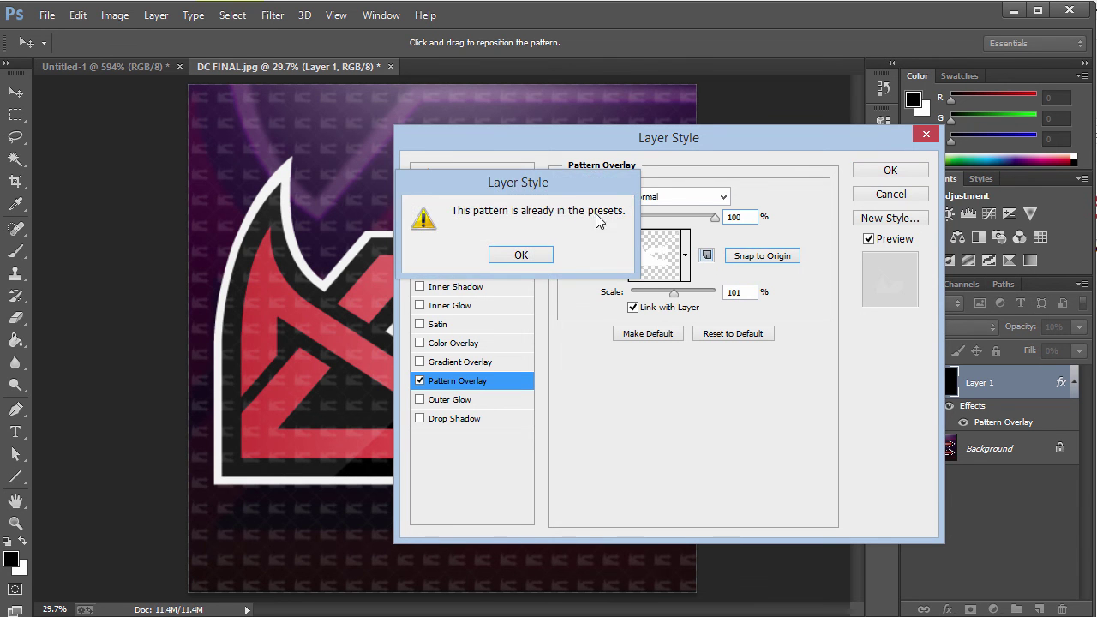
pyautogui.click(550, 255)
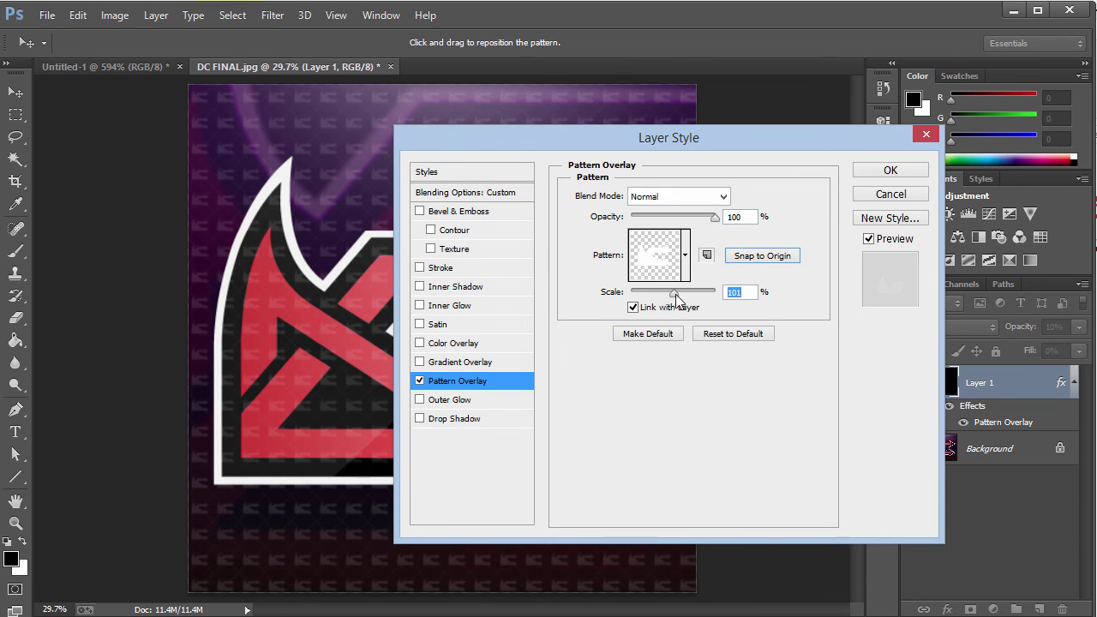
pyautogui.click(633, 307)
pyautogui.moveTo(673, 293); pyautogui.dragTo(678, 300)
pyautogui.click(636, 306)
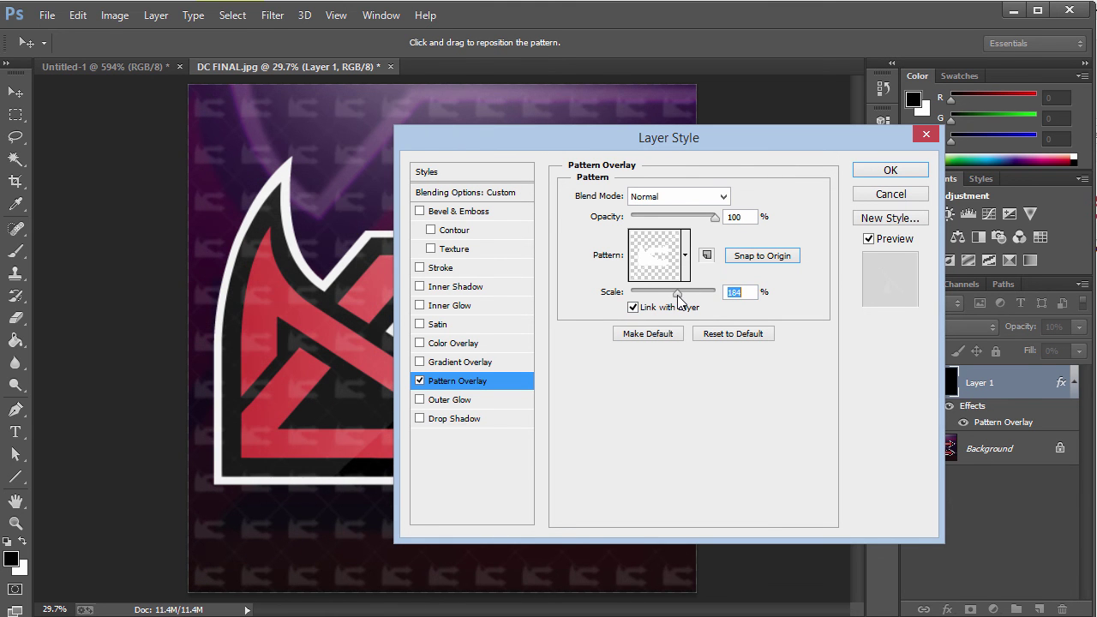
pyautogui.click(890, 171)
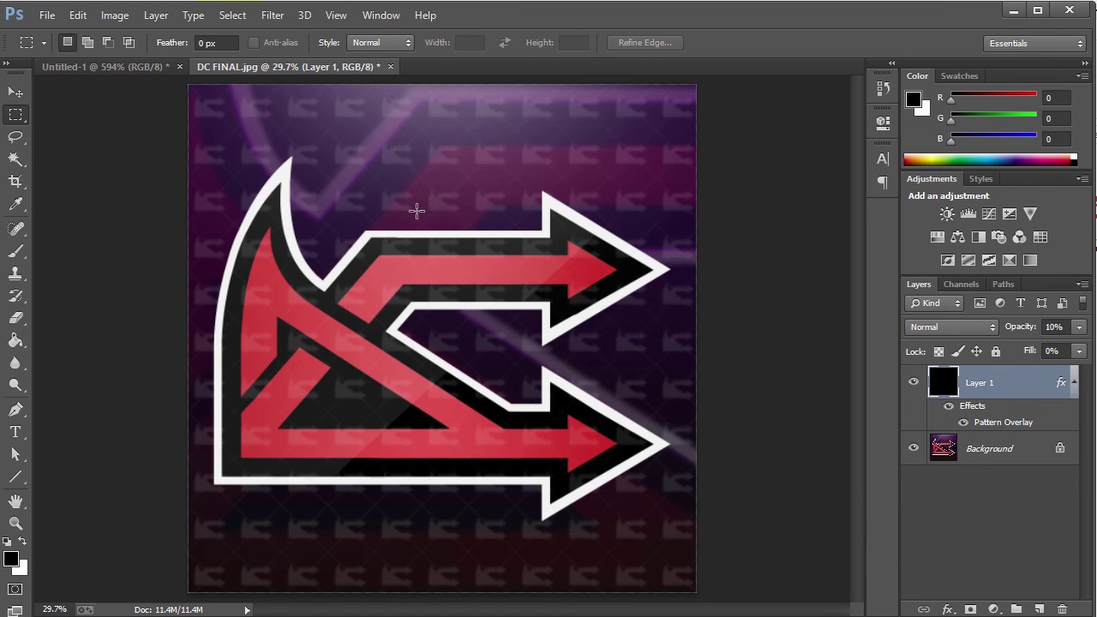